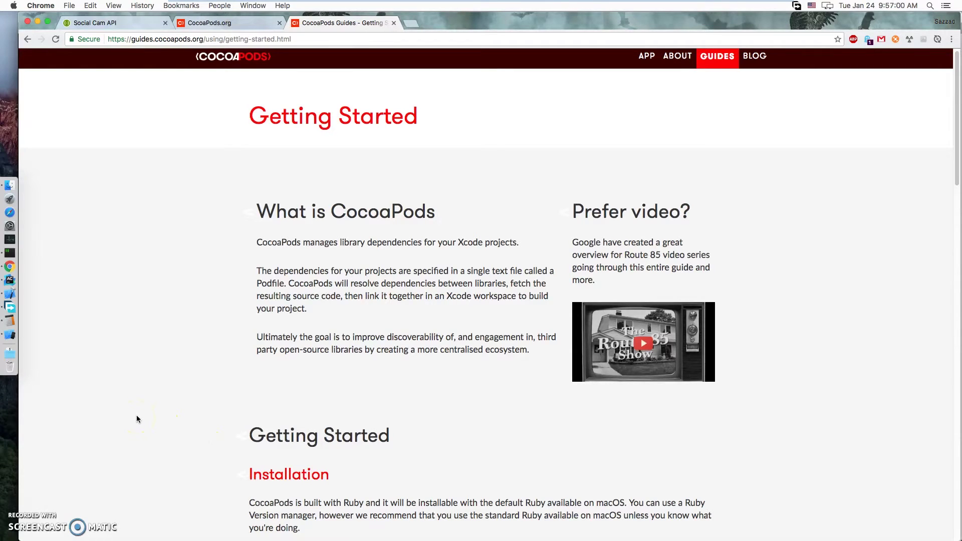
# Create a Single View iOS app project named SLide in the projects folder, then close its window
pyautogui.click(10, 292)
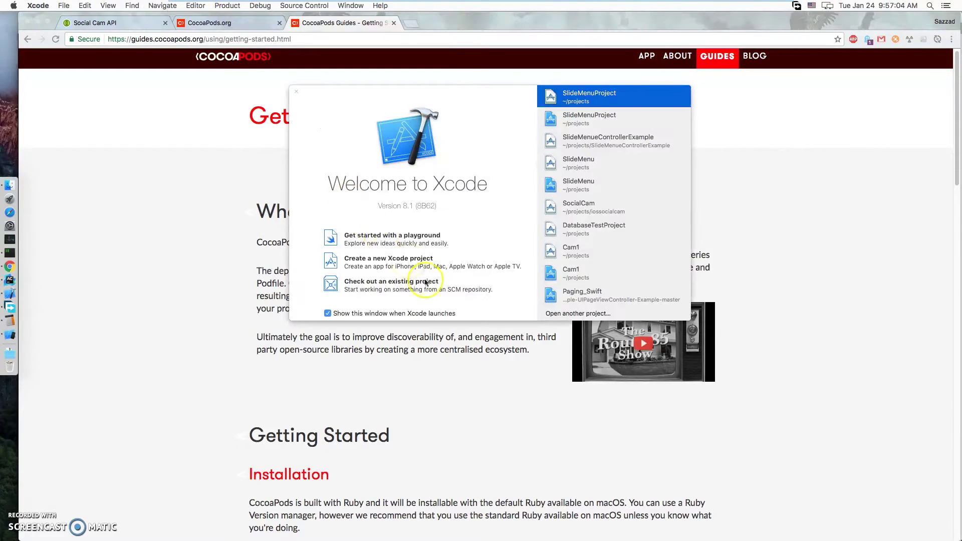
pyautogui.click(406, 261)
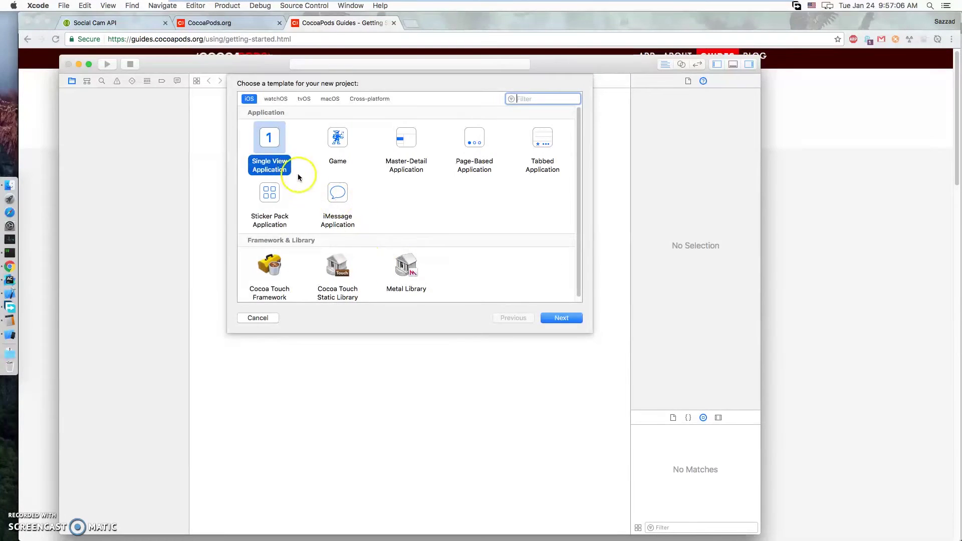
pyautogui.click(561, 318)
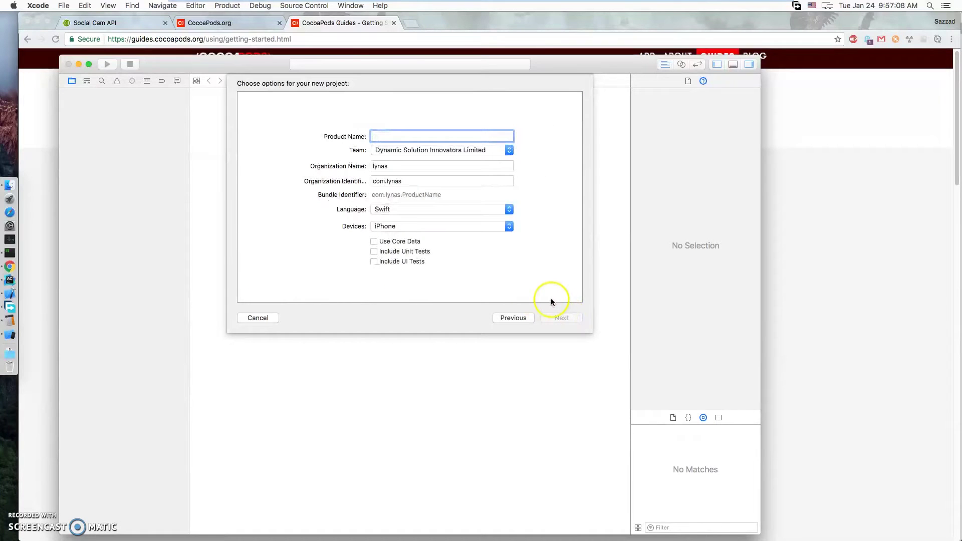
pyautogui.write('SL')
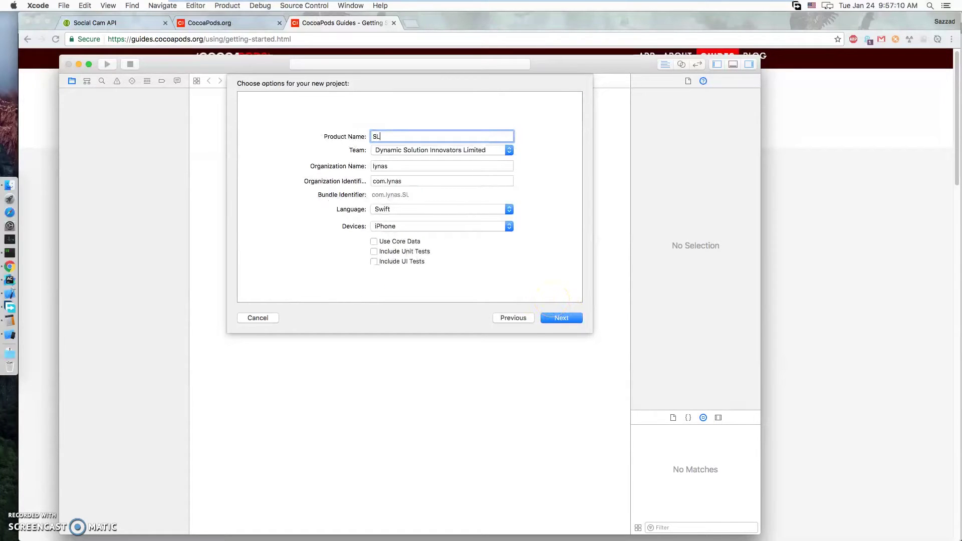
pyautogui.write('ide')
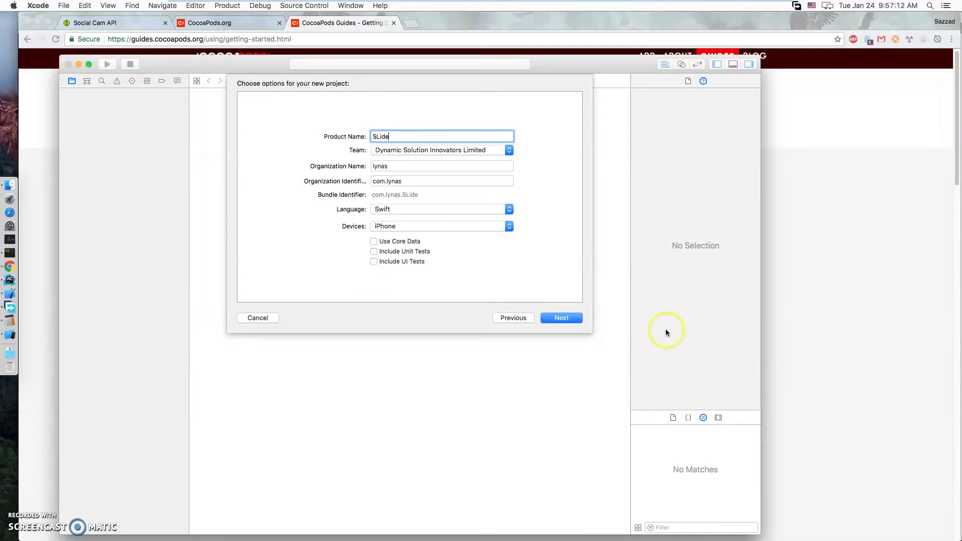
pyautogui.click(560, 318)
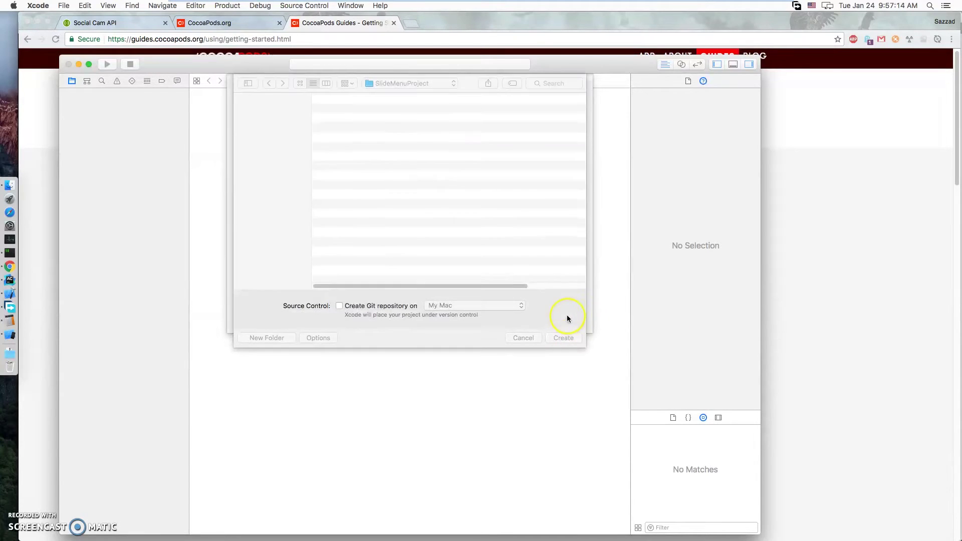
pyautogui.click(565, 339)
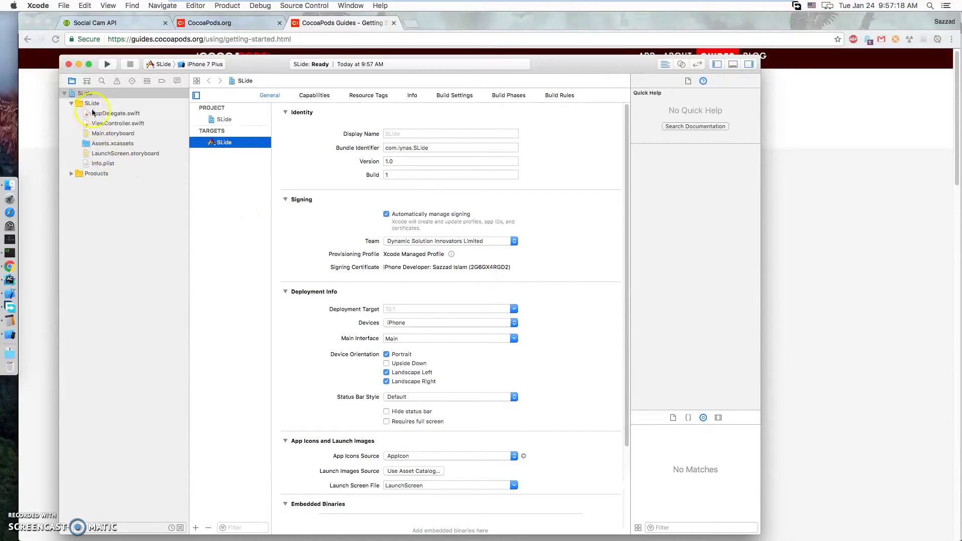
pyautogui.click(68, 65)
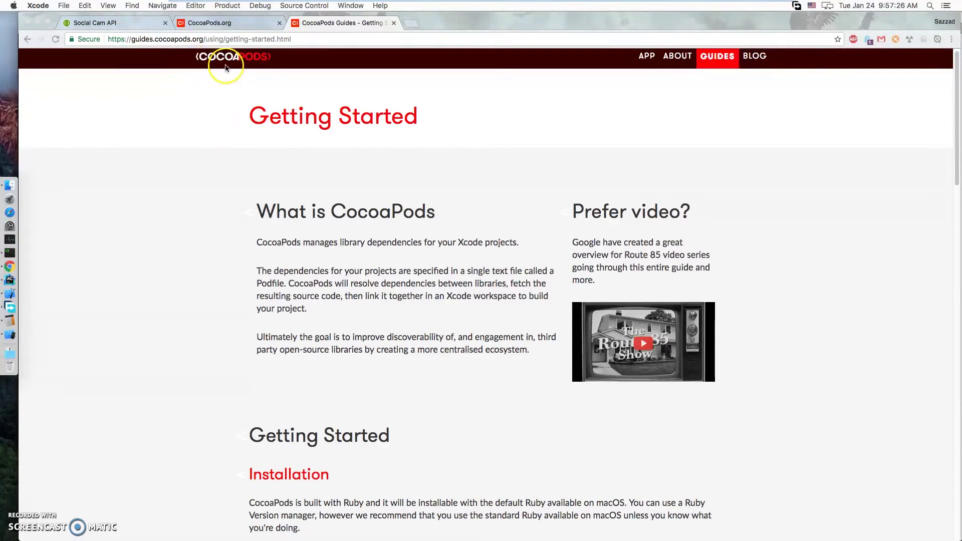
# Bring Chrome's CocoaPods Getting Started guide to the front
pyautogui.click(259, 39)
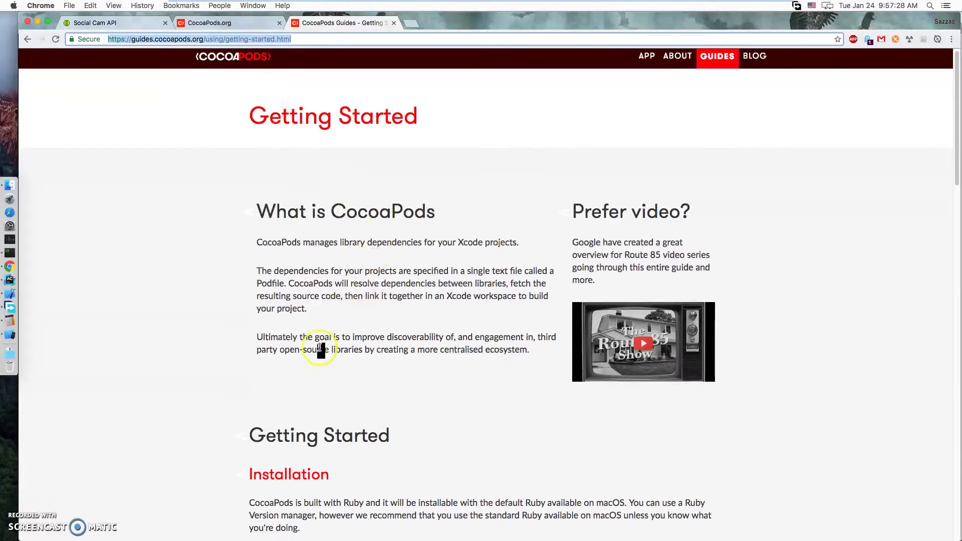
pyautogui.scroll(-3, 318, 405)
pyautogui.scroll(-3, 334, 406)
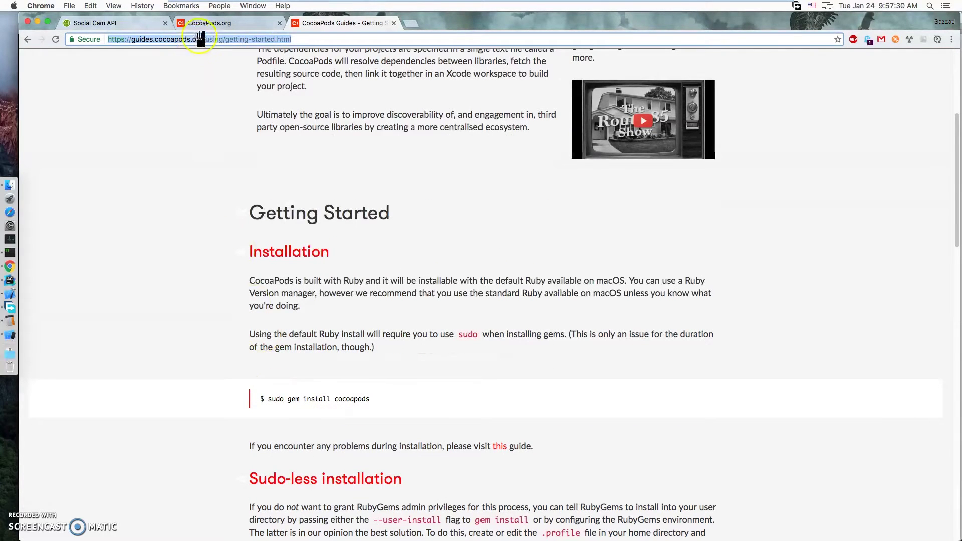
# In the terminal, enter projects/SLide, generate a Podfile with pod init and list the files
pyautogui.click(10, 241)
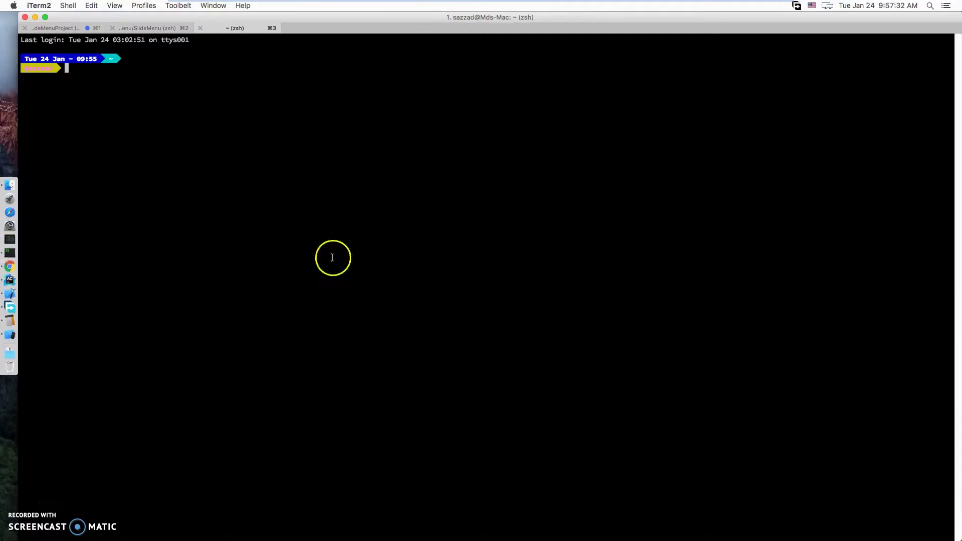
pyautogui.write('c')
pyautogui.write('d ')
pyautogui.write('[')
pyautogui.press('Tab')
pyautogui.write('SLide')
pyautogui.press('Return')
pyautogui.write('pod init')
pyautogui.press('Return')
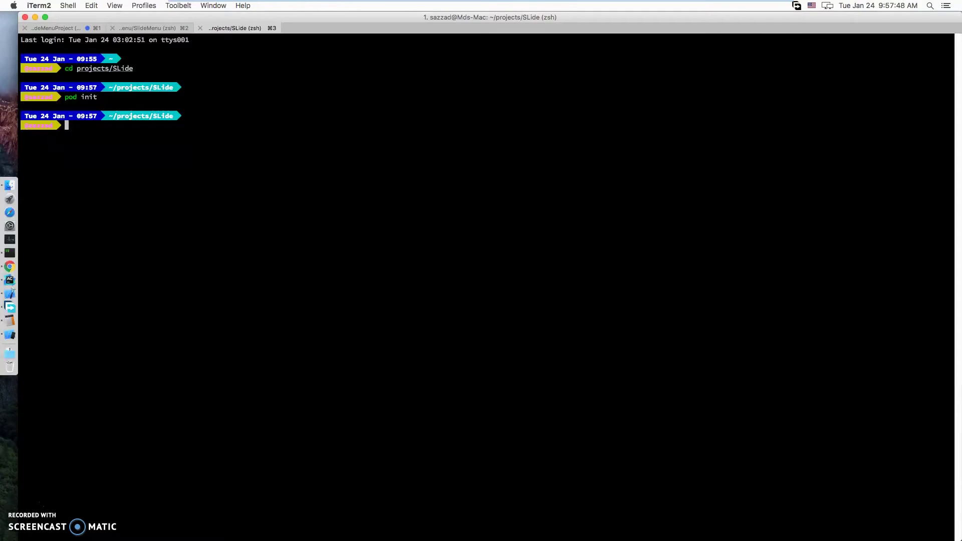
pyautogui.write('ls')
pyautogui.press('Return')
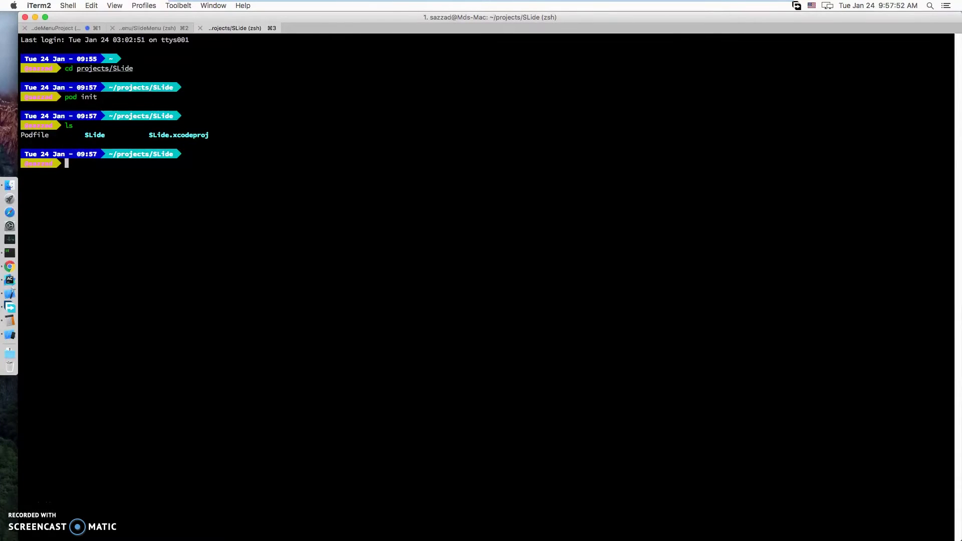
pyautogui.write('vim P')
pyautogui.write('od')
# Open the Podfile in vim and uncomment the iOS 9.0 platform line
pyautogui.press('Tab')
pyautogui.press('Return')
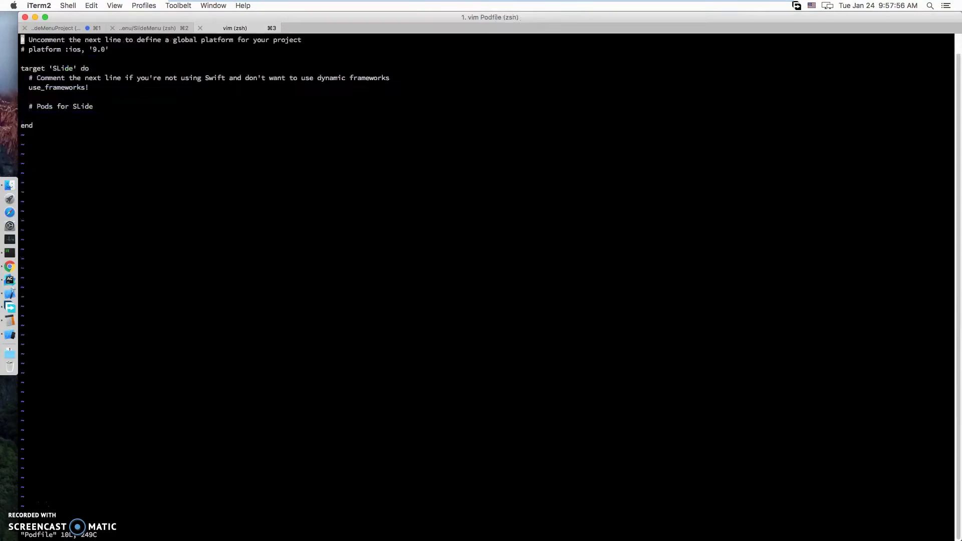
pyautogui.press('j')
pyautogui.press('i')
pyautogui.press('Delete')
pyautogui.press('Delete')
pyautogui.press('Down')
pyautogui.press('Down')
pyautogui.press('Down')
pyautogui.press('Down')
pyautogui.press('Down')
pyautogui.press('Down')
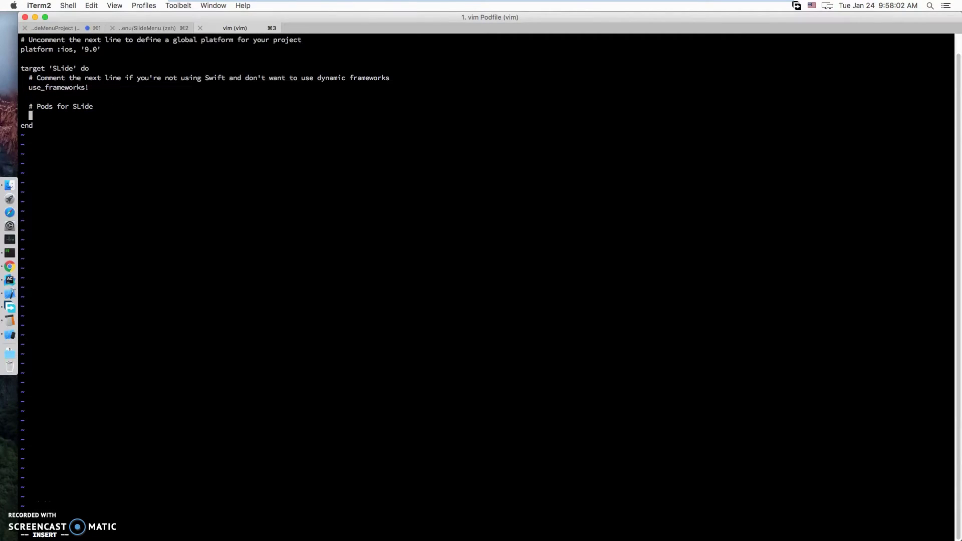
pyautogui.write('pod')
# Search CocoaPods.org for 'slide' and open the SlideMenuControllerSwift pod page
pyautogui.click(9, 266)
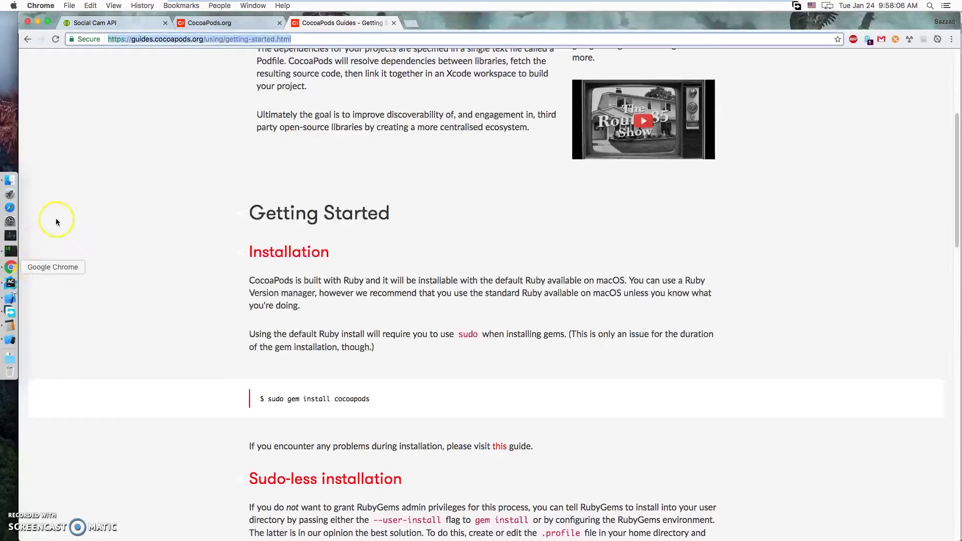
pyautogui.click(209, 23)
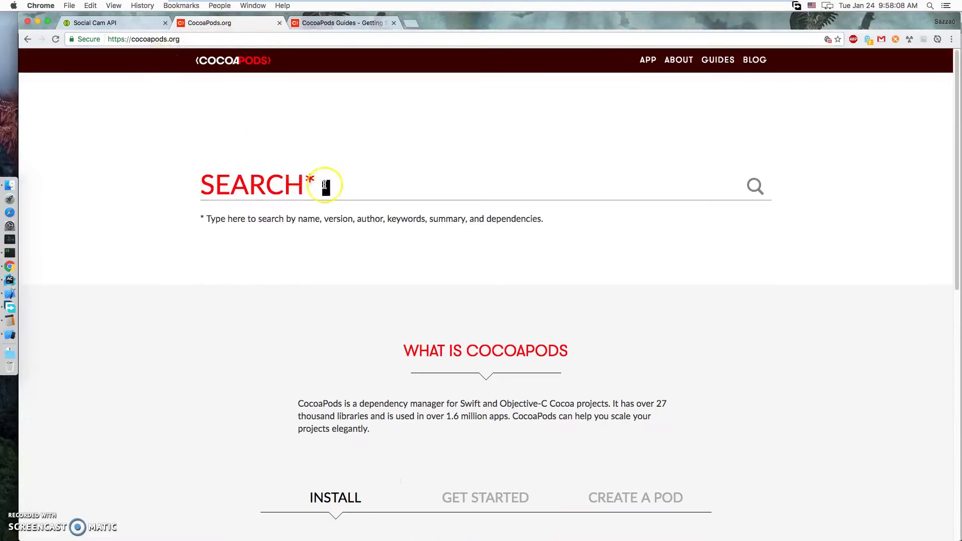
pyautogui.click(371, 192)
pyautogui.write('slid')
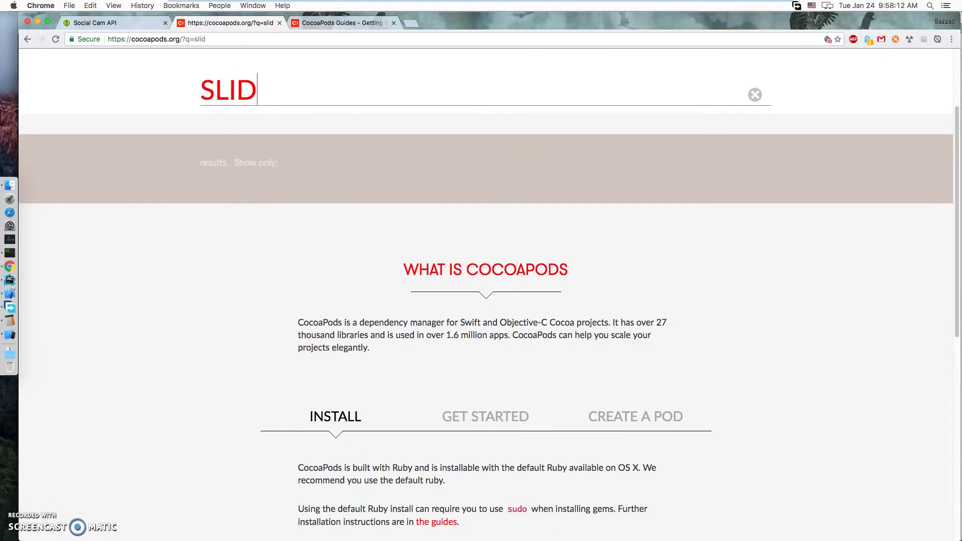
pyautogui.write('e')
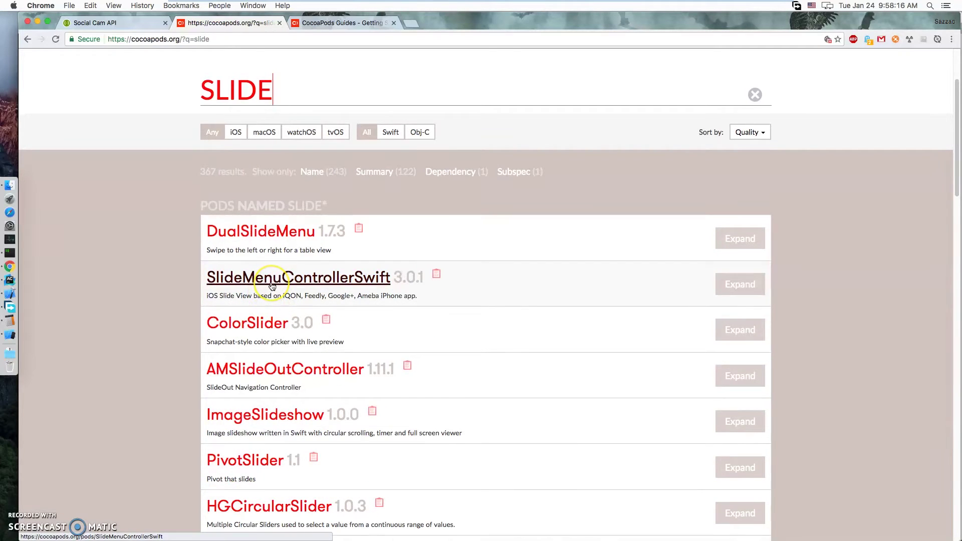
pyautogui.click(272, 284)
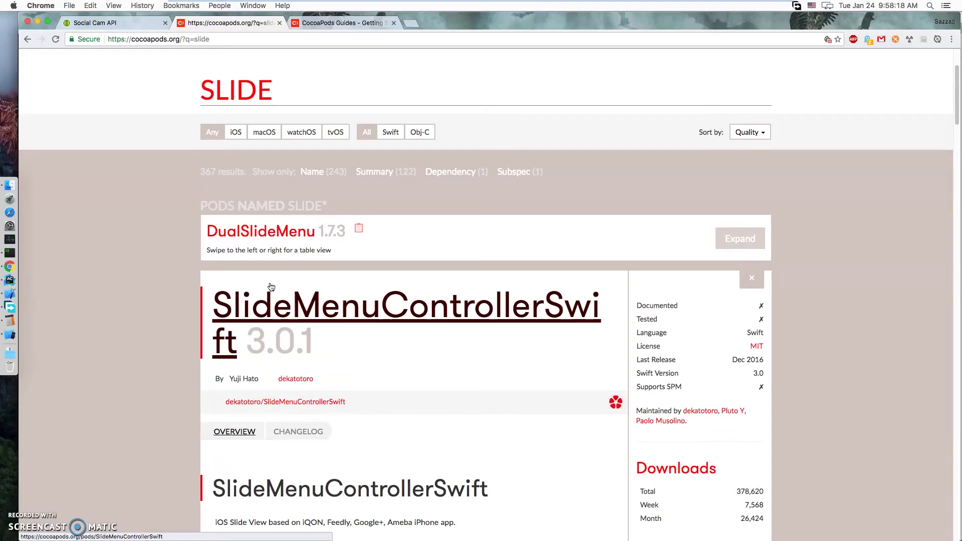
# Copy the SlideMenuControllerSwift pod name and return to the Podfile in vim
pyautogui.moveTo(206, 298); pyautogui.dragTo(237, 350)
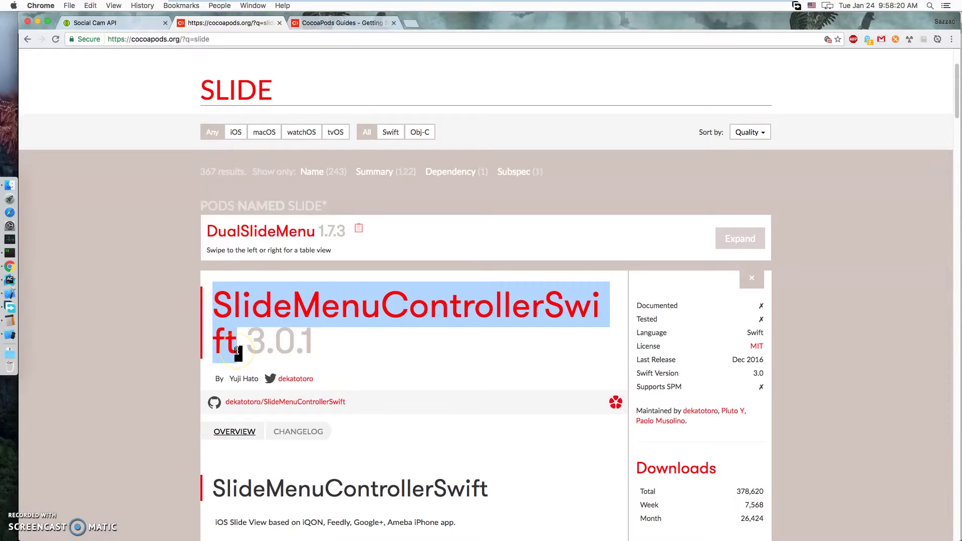
pyautogui.press('super+c')
pyautogui.press('super+Tab')
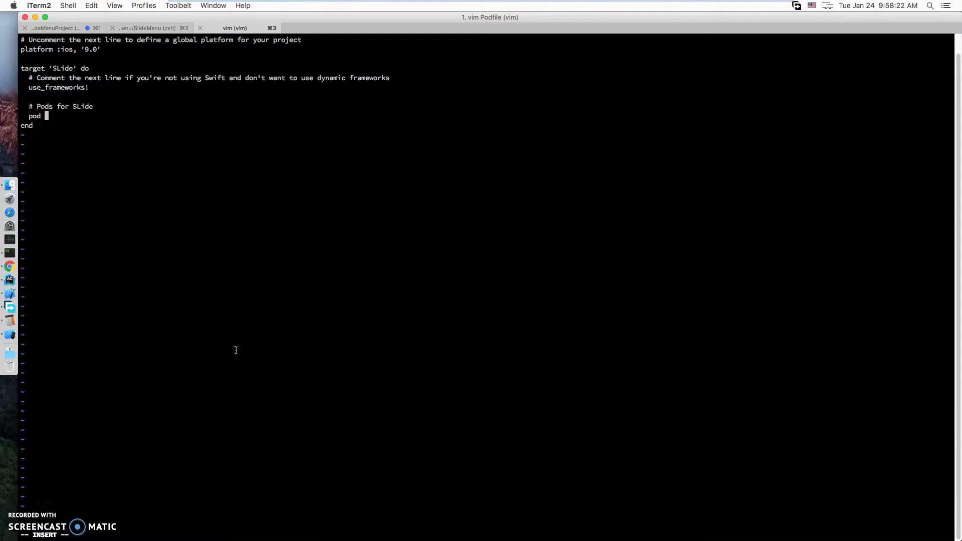
pyautogui.write("''")
# Add SlideMenuControllerSwift to the Podfile's pod line, save it, and run pod install
pyautogui.press('Left')
pyautogui.press('super+v')
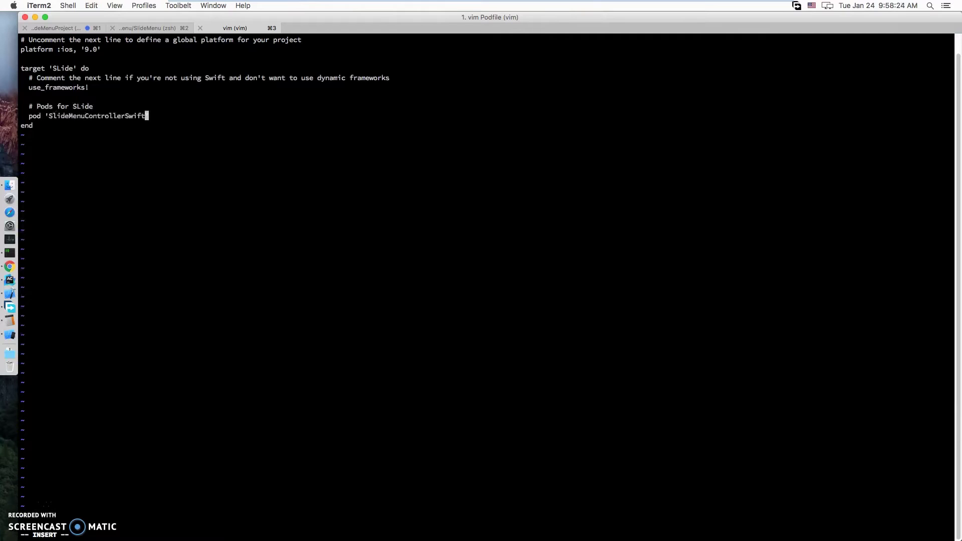
pyautogui.press('Escape')
pyautogui.write(':wq')
pyautogui.press('Return')
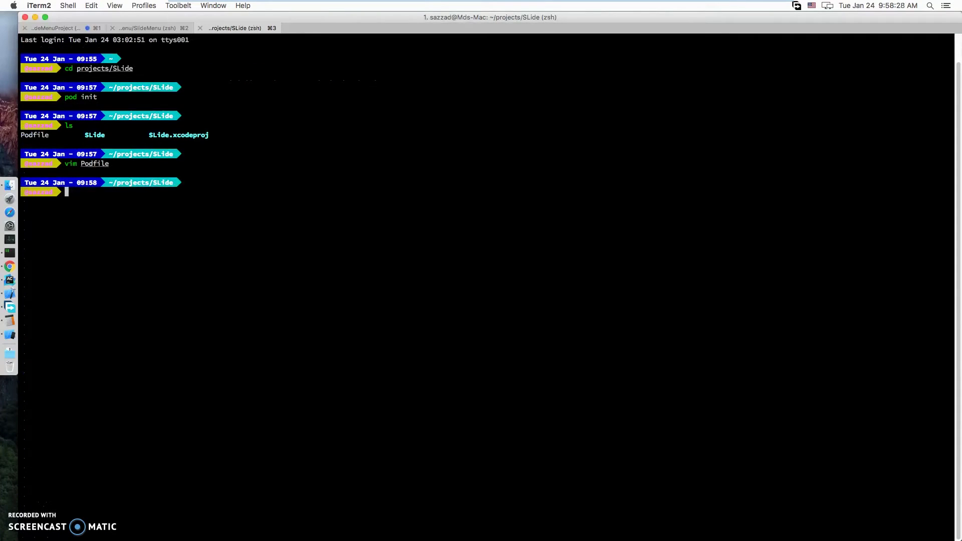
pyautogui.write('pod instal')
pyautogui.write('l')
pyautogui.press('Return')
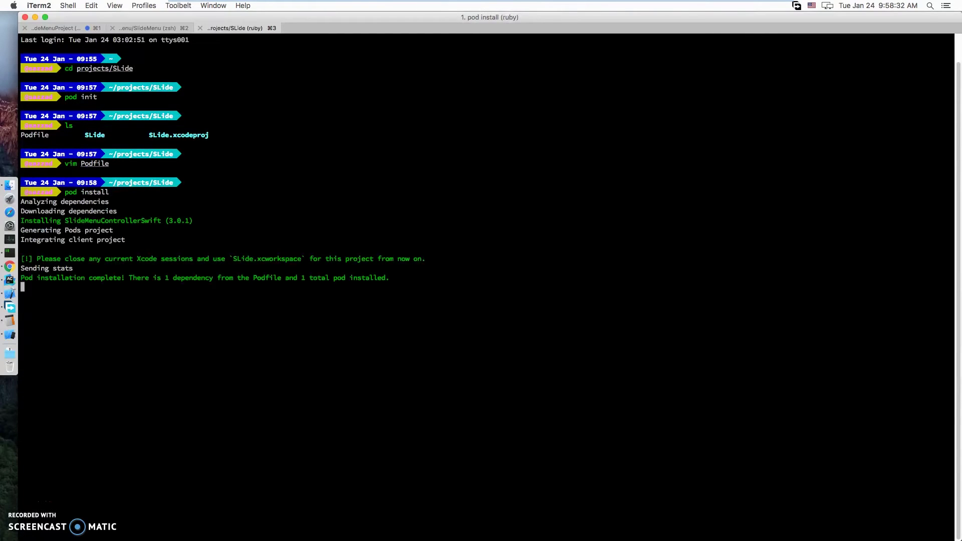
# Open SLide.xcworkspace by pasting its name from the output after the open command
pyautogui.moveTo(233, 258); pyautogui.dragTo(301, 258)
pyautogui.press('super+c')
pyautogui.click(221, 327)
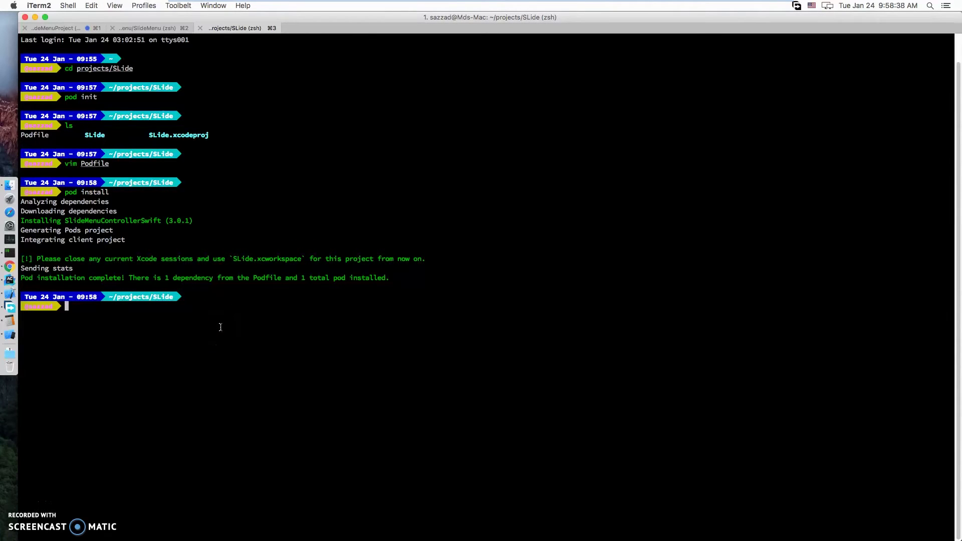
pyautogui.write('open')
pyautogui.press('super+v')
pyautogui.press('Return')
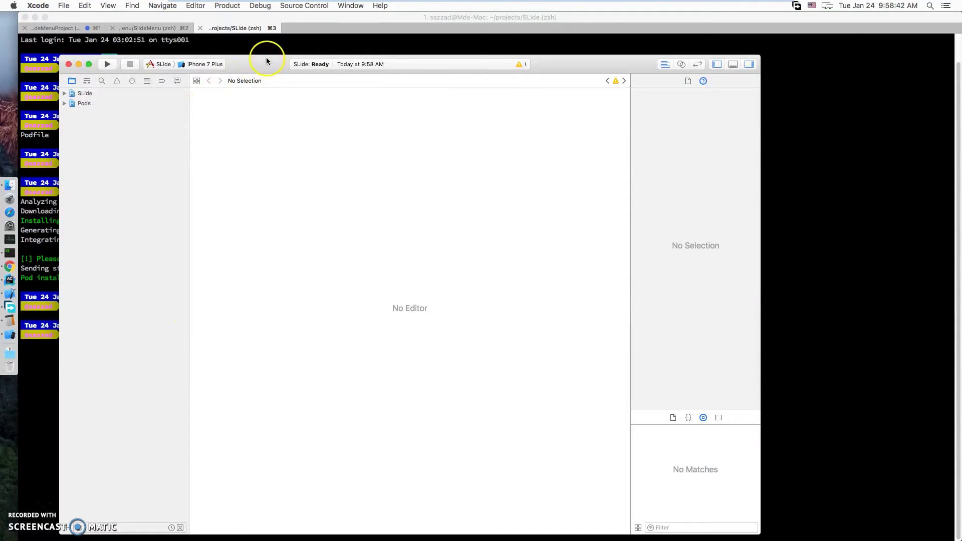
# Maximize the Xcode window, build SLide with Cmd+B, and expand the SLide project tree
pyautogui.doubleClick(265, 58)
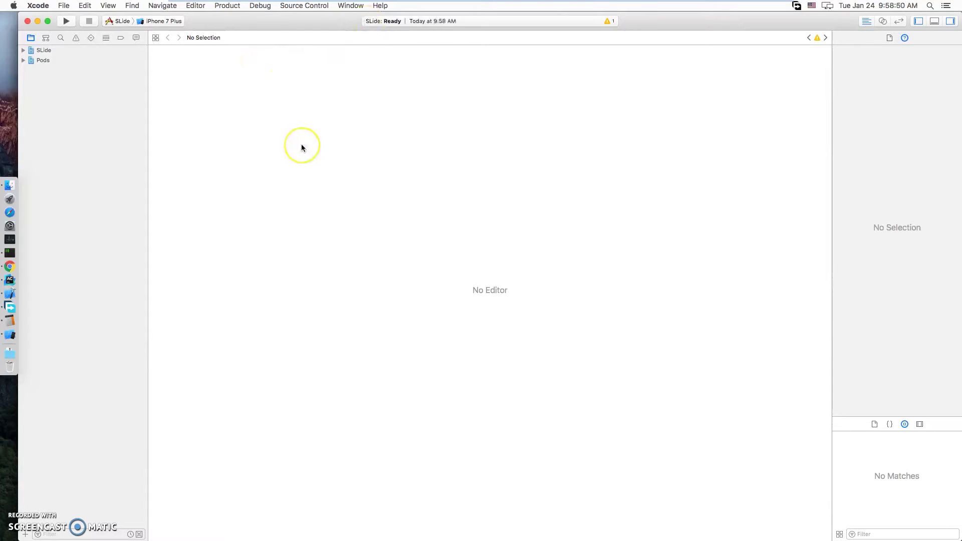
pyautogui.press('super+b')
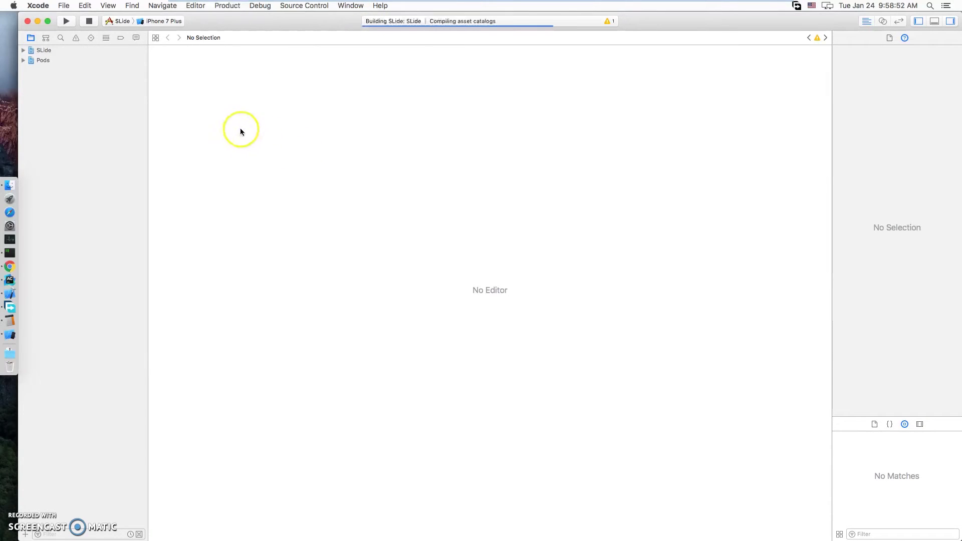
pyautogui.click(23, 50)
# Add a second View Controller beside the original in Main.storyboard and select its view
pyautogui.click(30, 60)
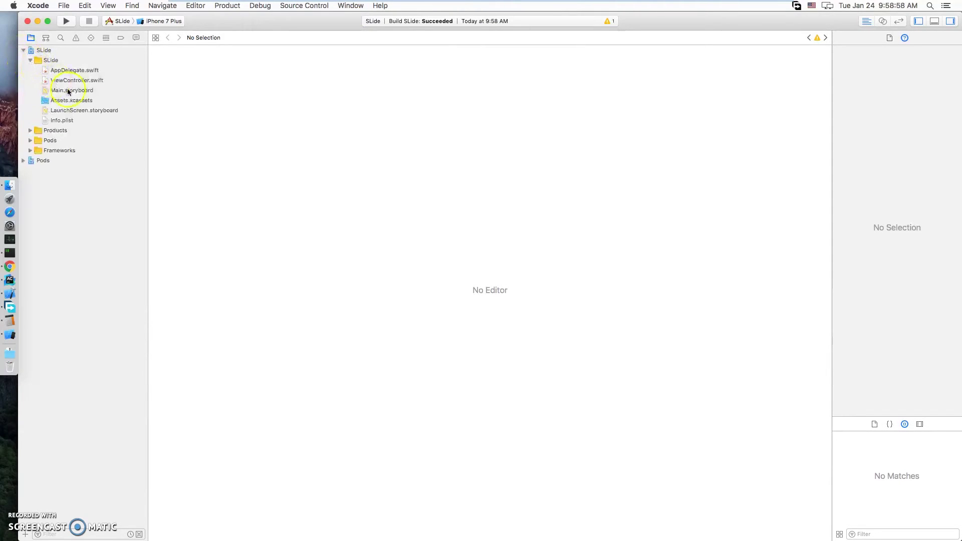
pyautogui.click(82, 90)
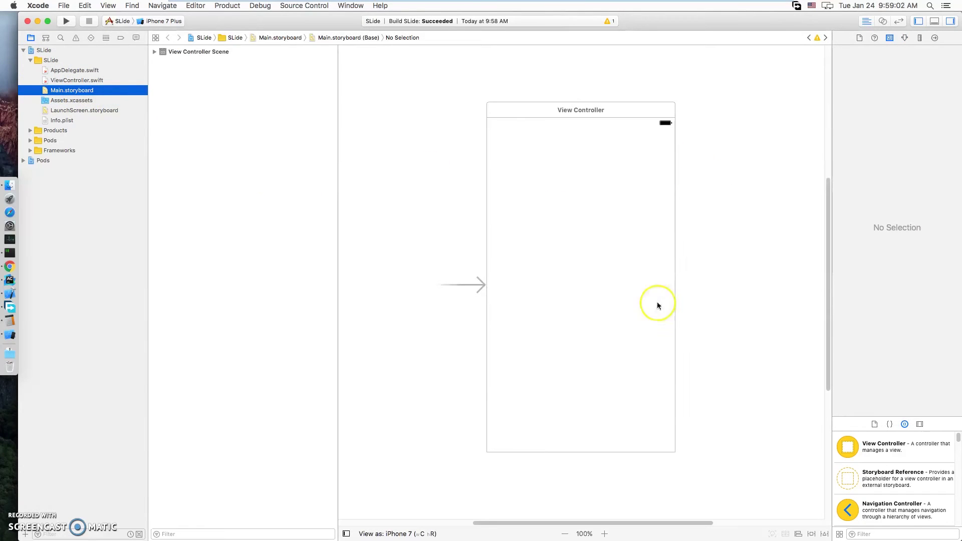
pyautogui.moveTo(688, 525)
pyautogui.mouseDown()
pyautogui.moveTo(700, 524)
pyautogui.moveTo(677, 523)
pyautogui.mouseUp()
pyautogui.moveTo(849, 446); pyautogui.dragTo(642, 248)
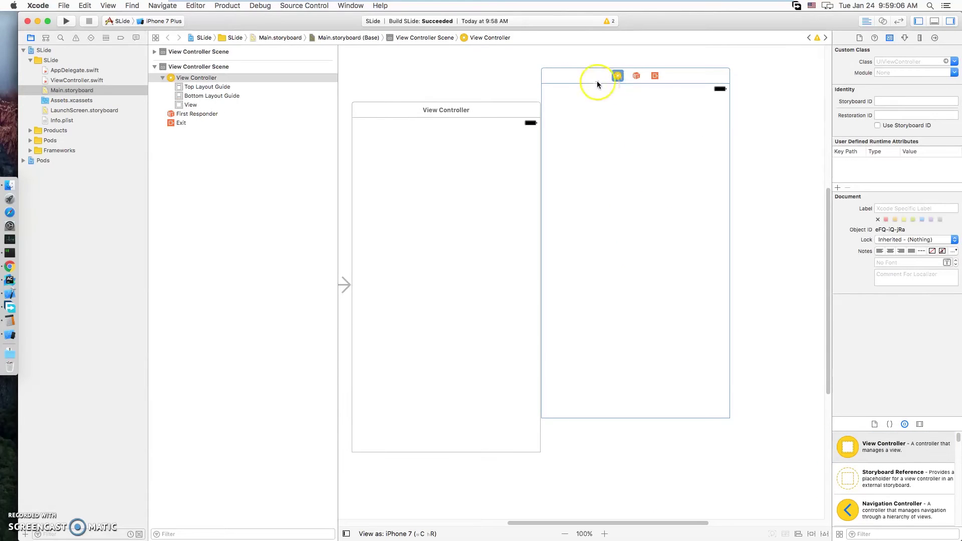
pyautogui.moveTo(587, 75); pyautogui.dragTo(624, 111)
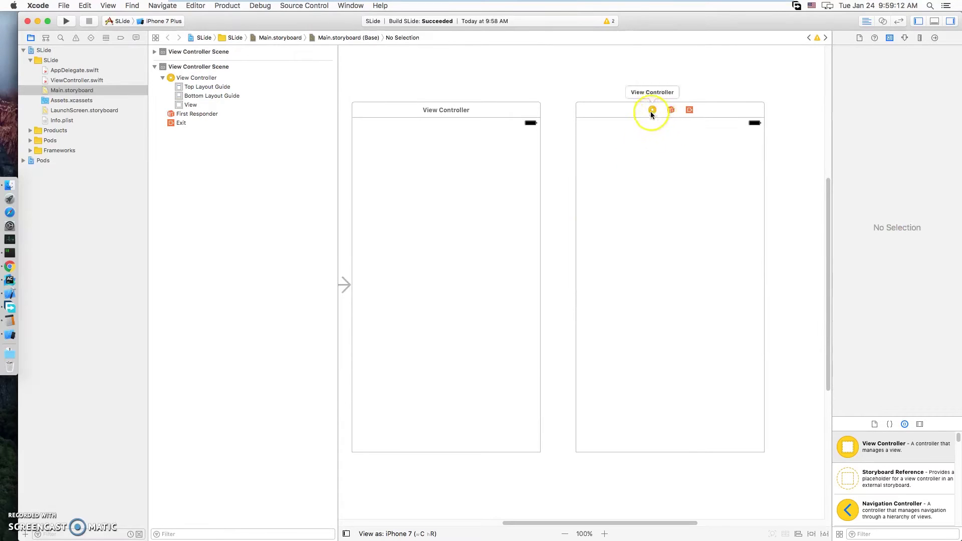
pyautogui.click(647, 142)
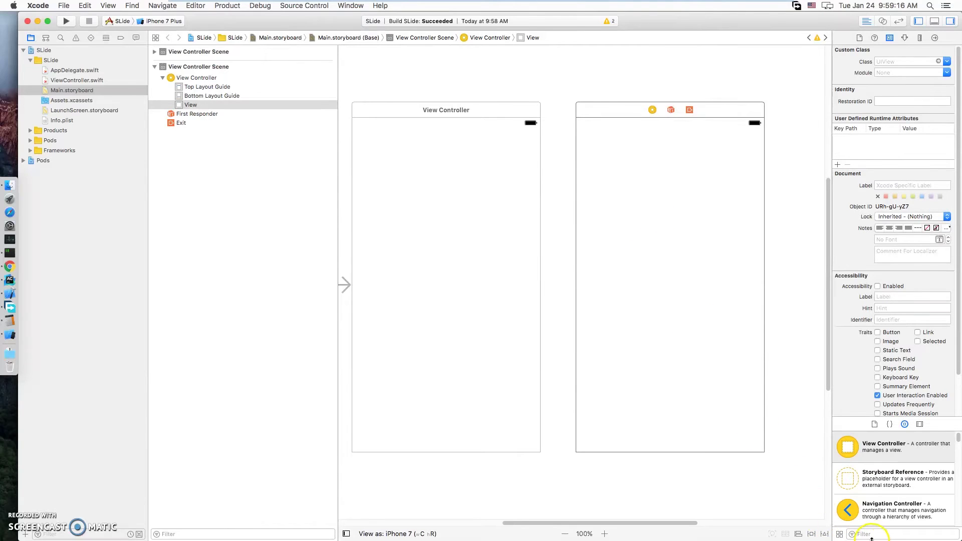
pyautogui.write('butt')
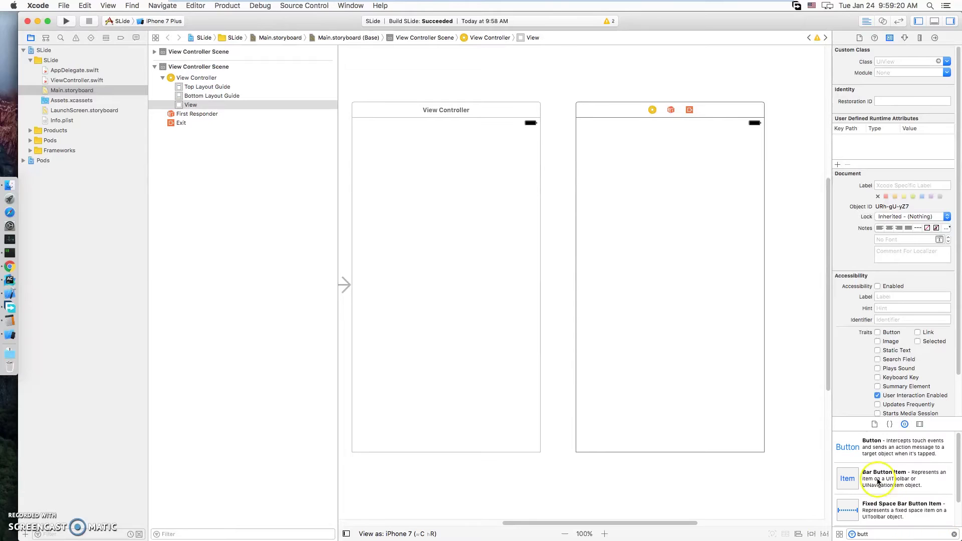
# Add an 'Item 1' button to the new scene and a plain Button to the original scene
pyautogui.moveTo(768, 371); pyautogui.dragTo(604, 142)
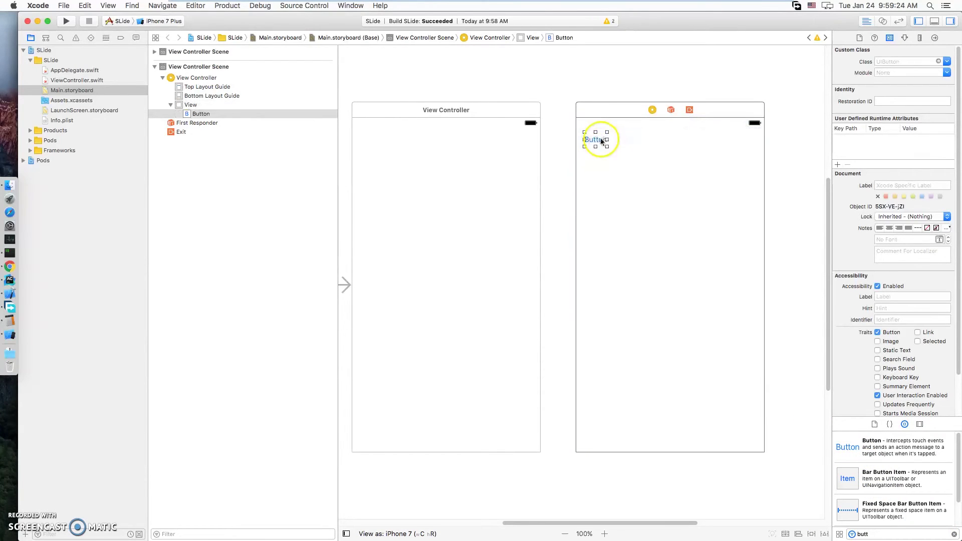
pyautogui.press('BackSpace')
pyautogui.write('m ')
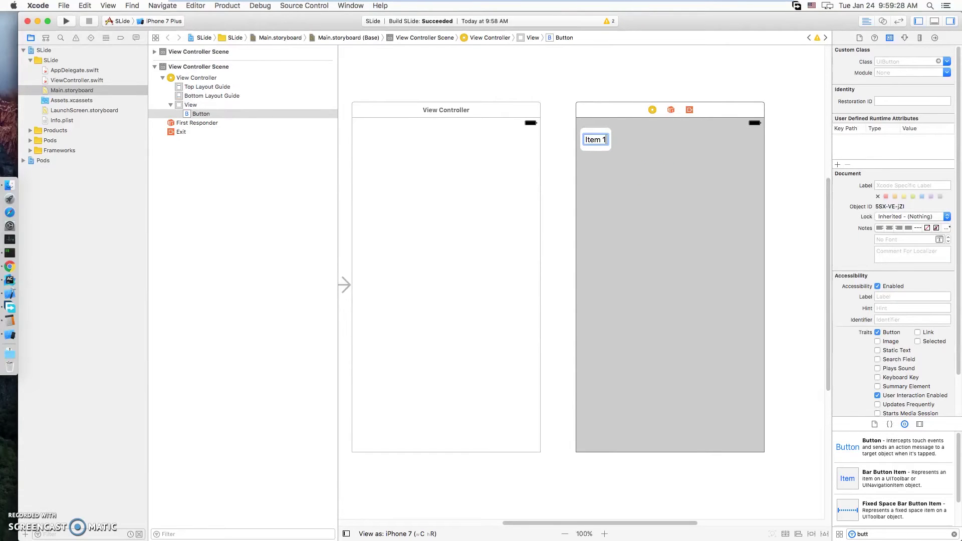
pyautogui.write('1')
pyautogui.press('Return')
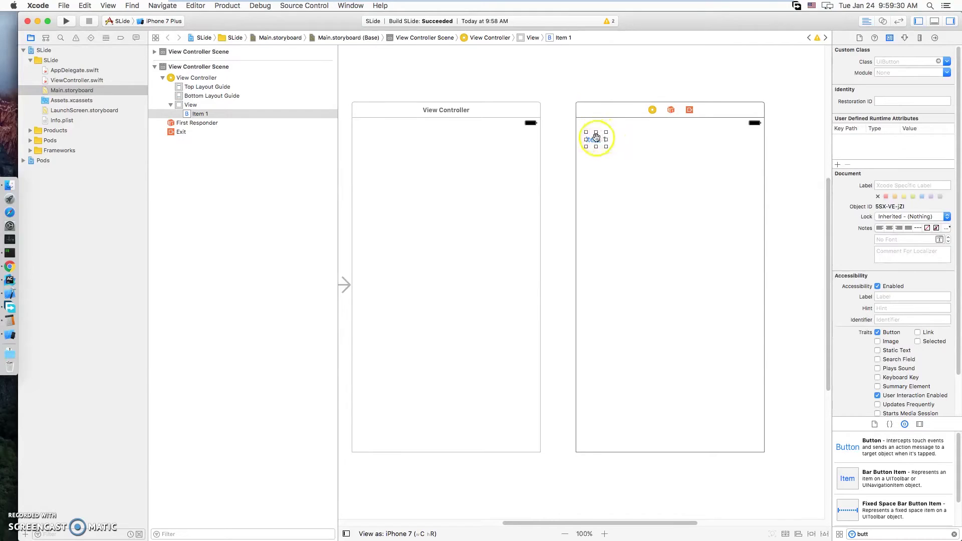
pyautogui.moveTo(597, 139); pyautogui.dragTo(596, 136)
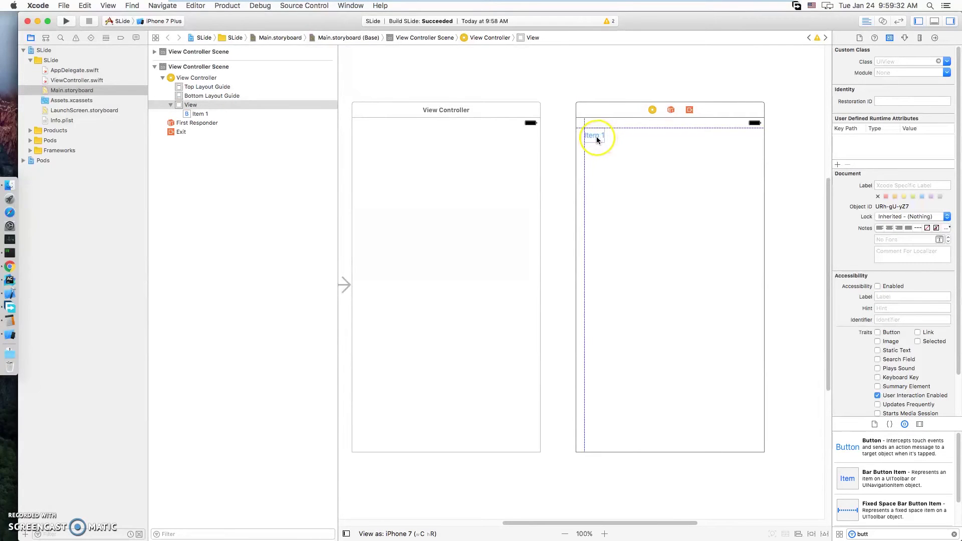
pyautogui.click(612, 176)
pyautogui.moveTo(844, 447); pyautogui.dragTo(369, 143)
pyautogui.click(375, 141)
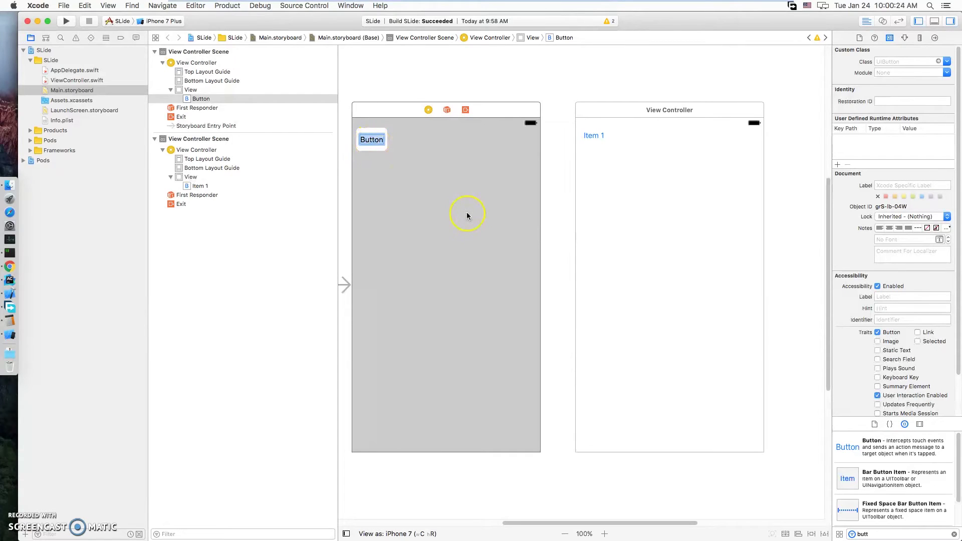
pyautogui.write('Op')
pyautogui.write('en slid')
pyautogui.write('e menu')
# Title the original scene's button 'Open slide menu' and move it near the view's top-left
pyautogui.press('Return')
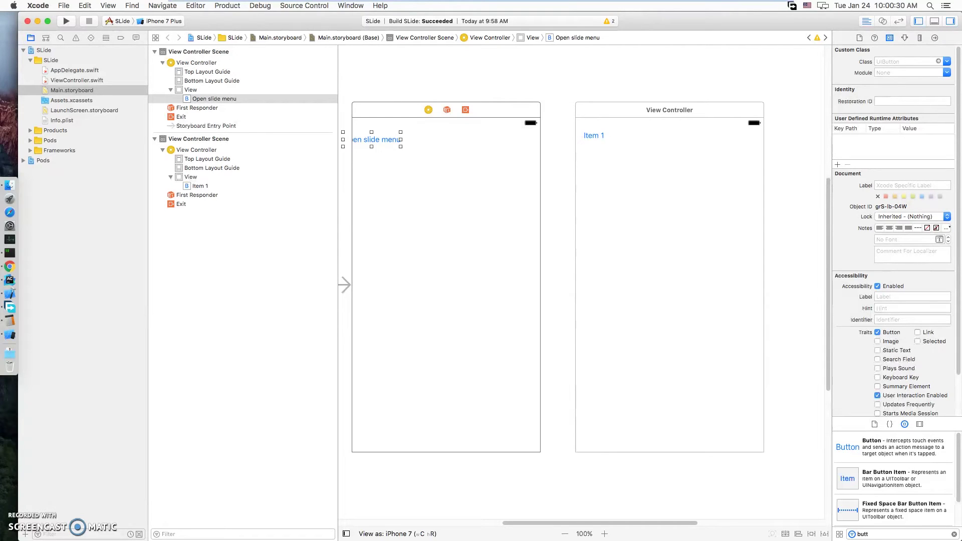
pyautogui.click(451, 225)
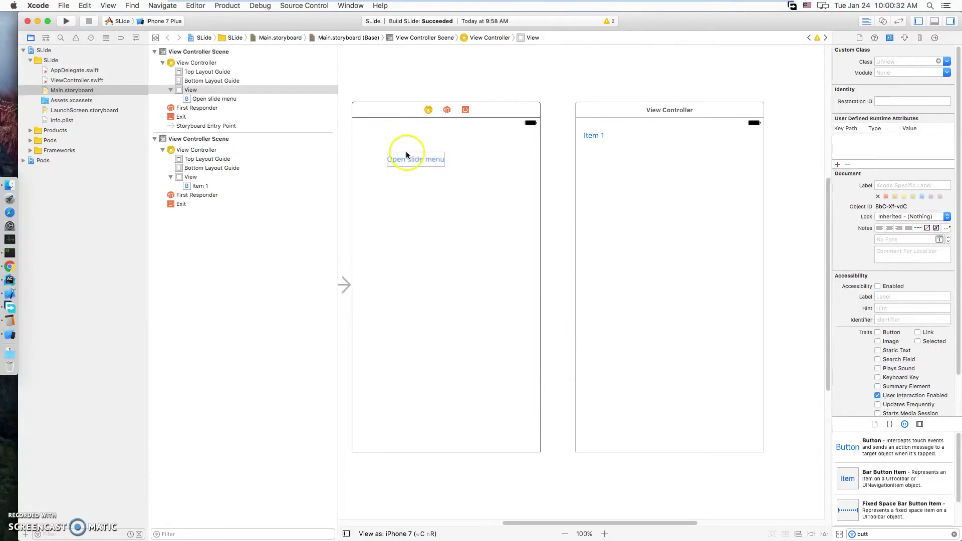
pyautogui.moveTo(376, 139); pyautogui.dragTo(391, 136)
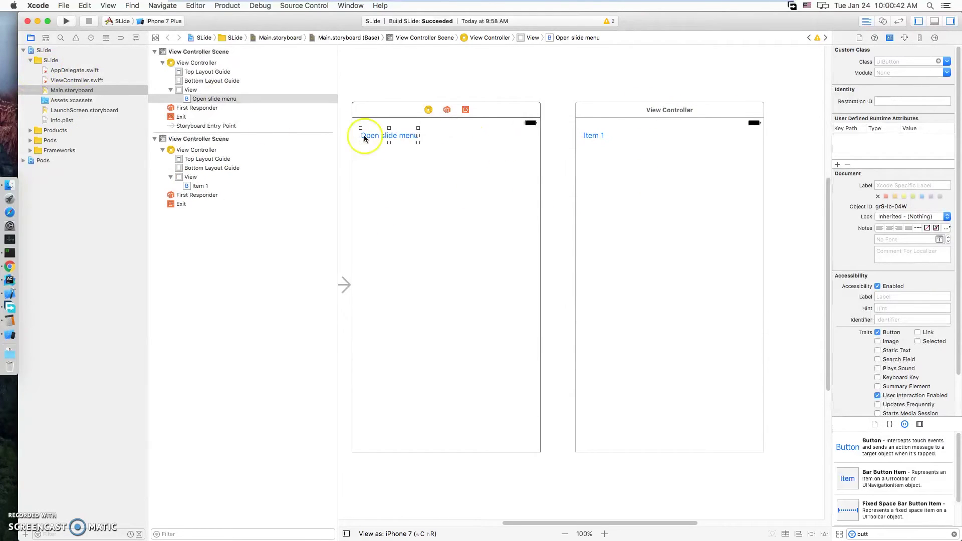
# Create RightViewController.swift, a Cocoa Touch UIViewController subclass in SLide, and copy its class name
pyautogui.click(51, 60)
pyautogui.rightClick(52, 60)
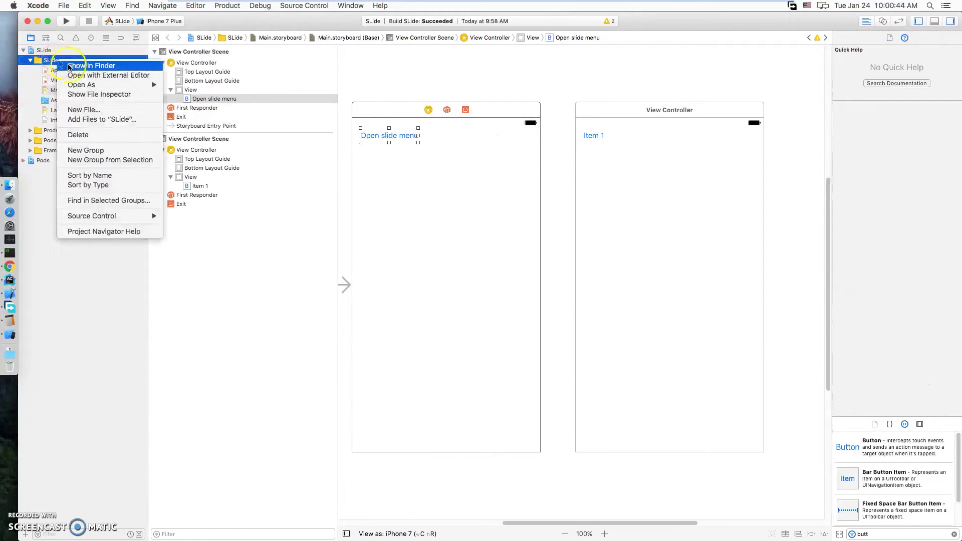
pyautogui.moveTo(82, 84)
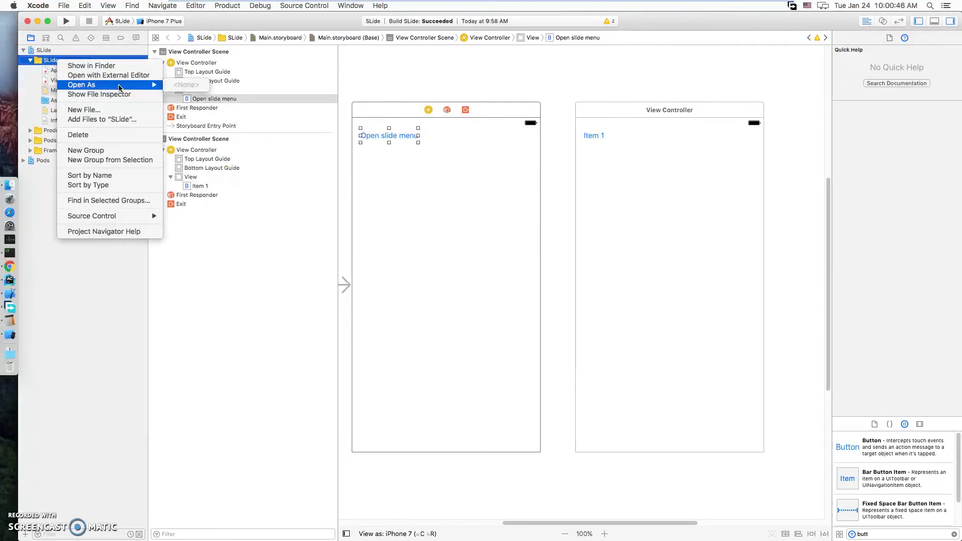
pyautogui.click(83, 110)
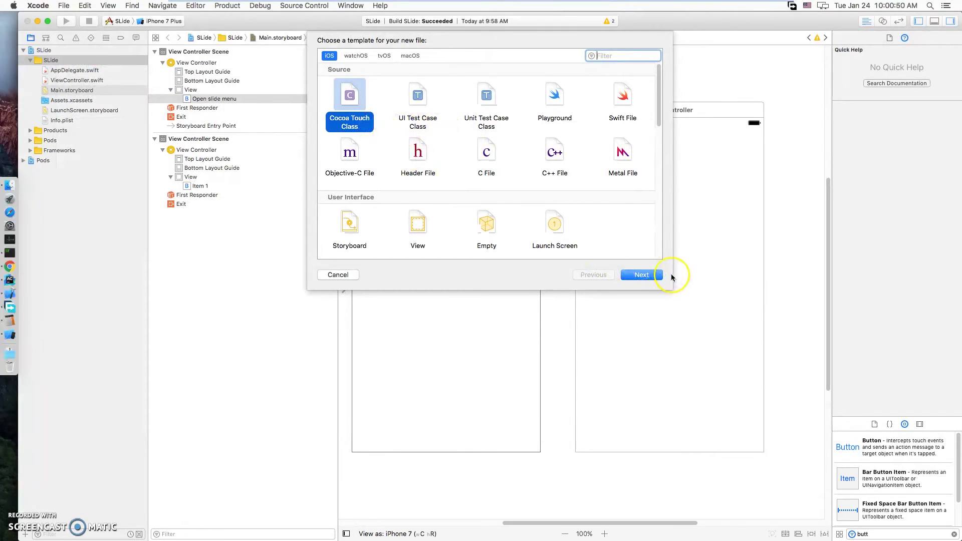
pyautogui.click(647, 275)
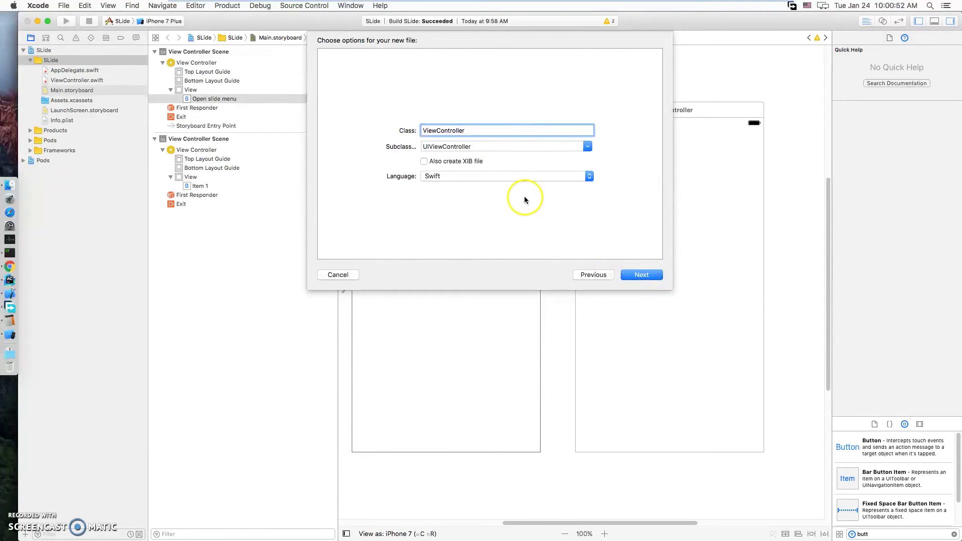
pyautogui.write('Right')
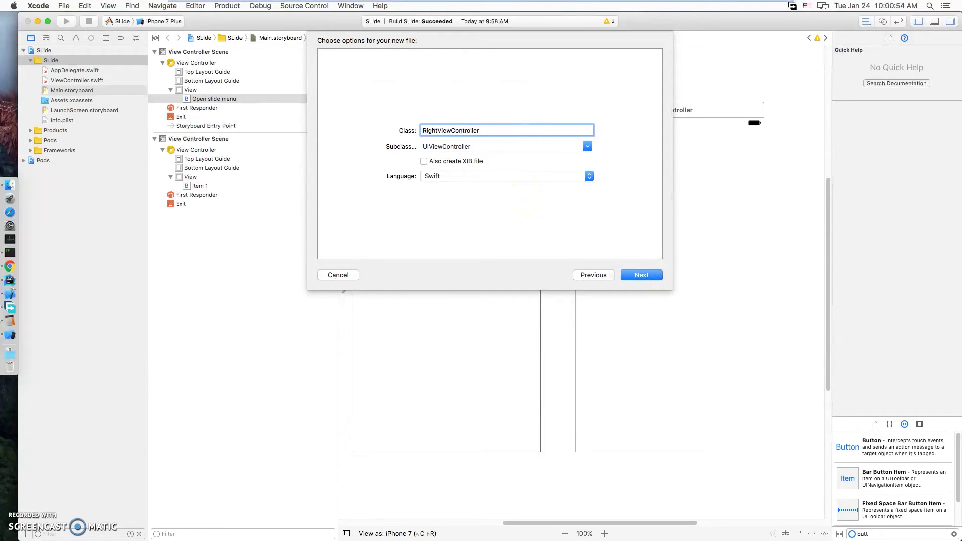
pyautogui.click(654, 276)
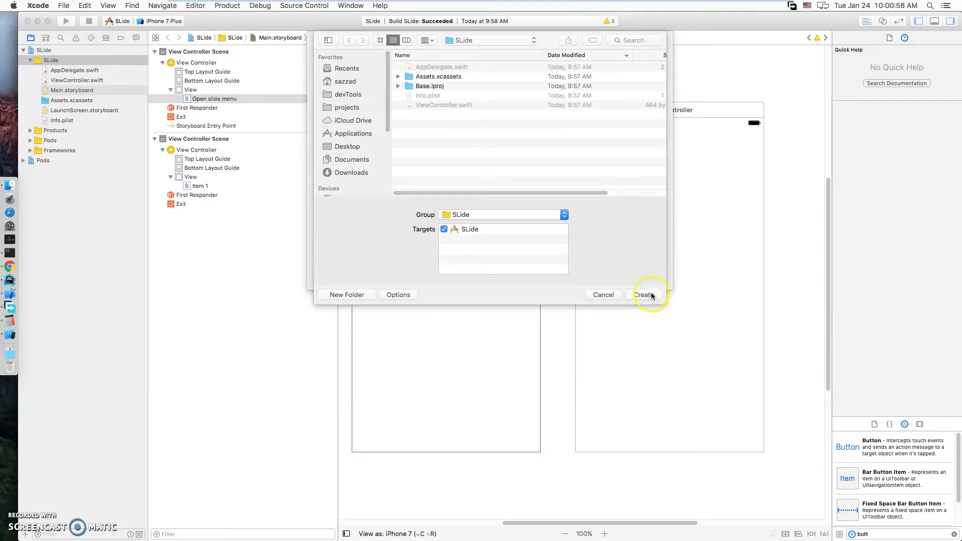
pyautogui.click(644, 295)
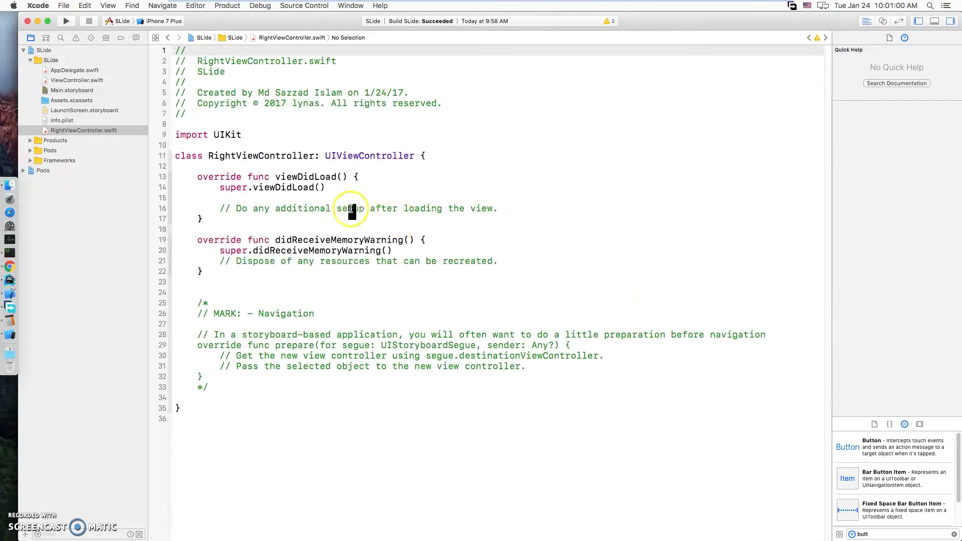
pyautogui.doubleClick(261, 156)
pyautogui.press('super+c')
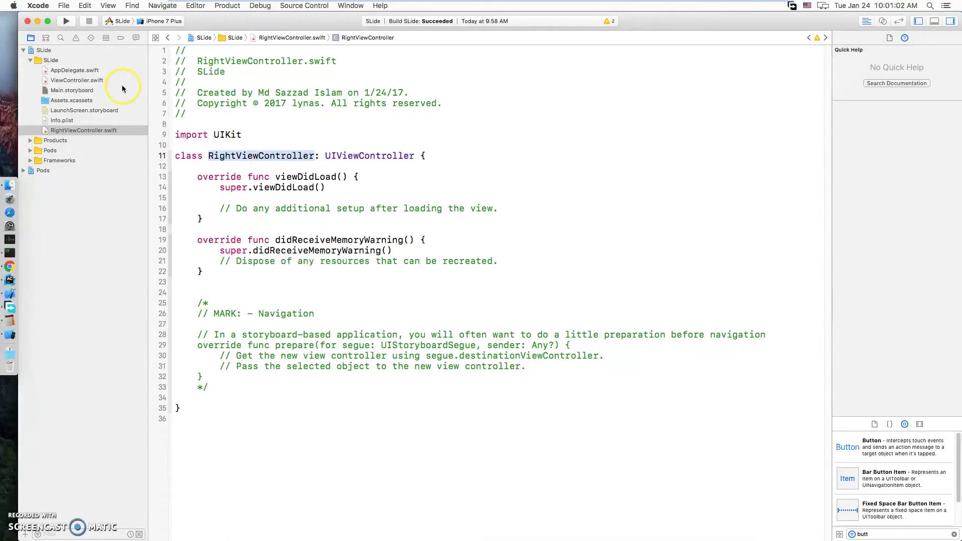
# In Main.storyboard, set the second scene's class and storyboard ID to RightViewController
pyautogui.click(71, 90)
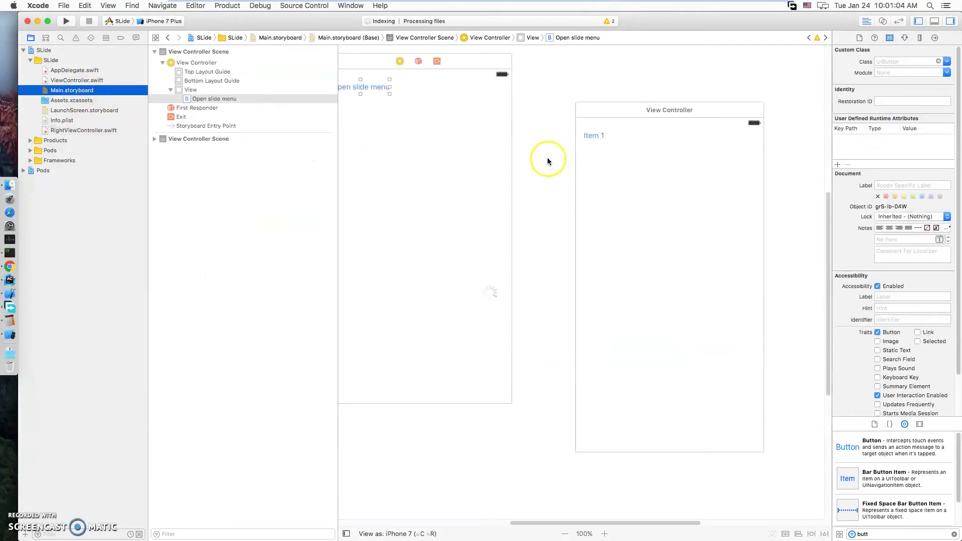
pyautogui.click(635, 115)
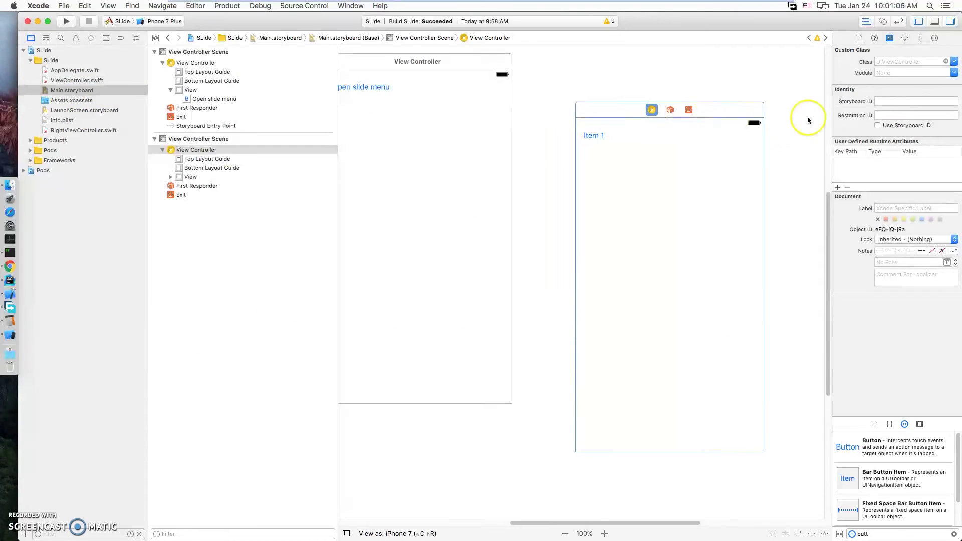
pyautogui.click(903, 62)
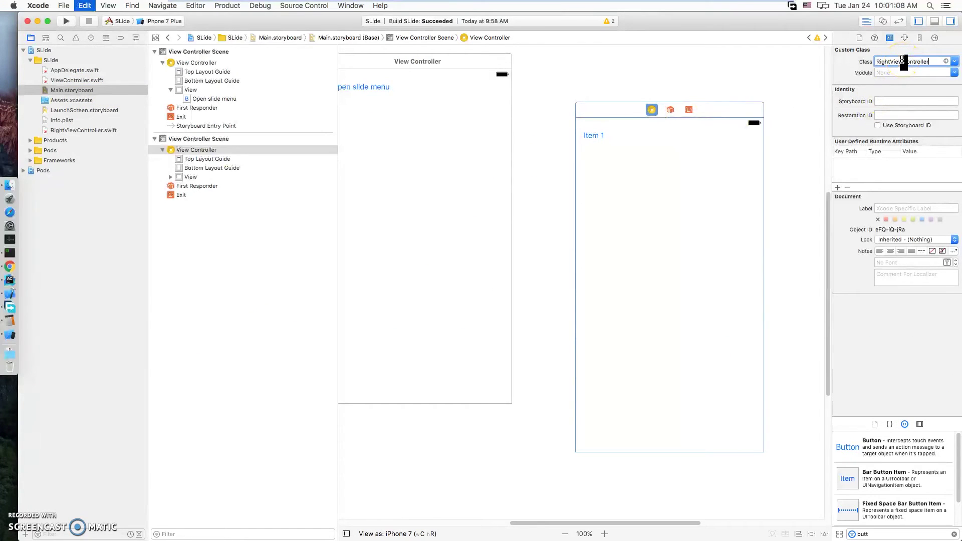
pyautogui.press('Return')
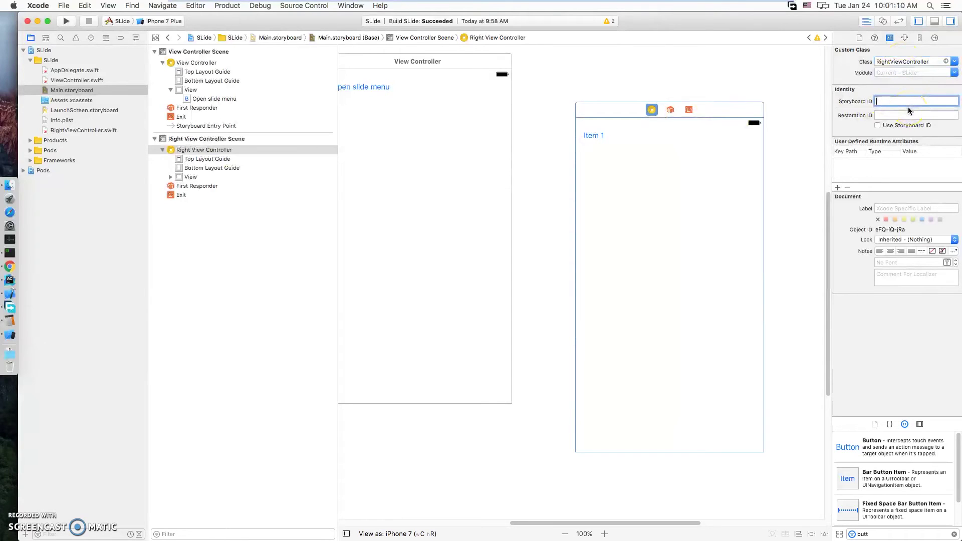
pyautogui.write('RightViewController')
pyautogui.press('Tab')
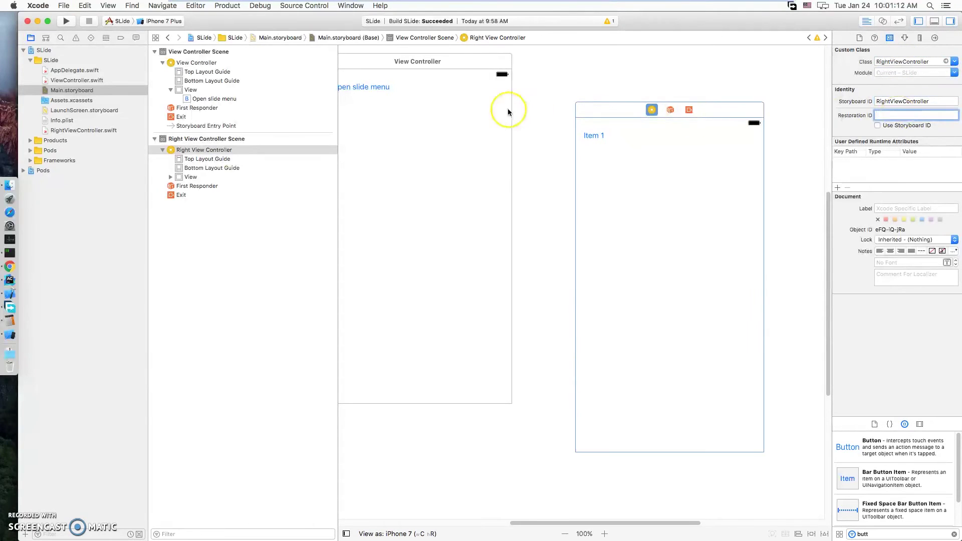
pyautogui.click(512, 111)
pyautogui.click(367, 65)
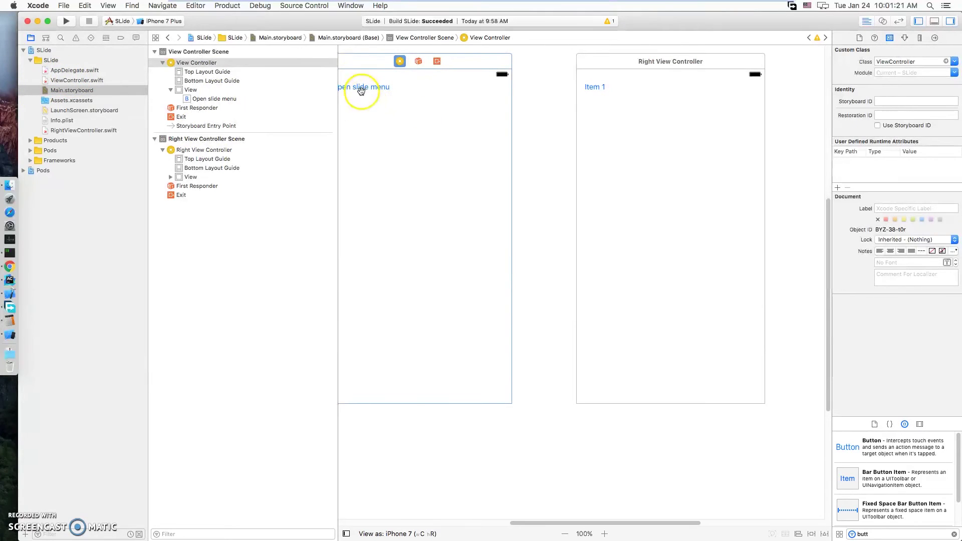
# Select the Open slide menu button and show ViewController.swift alongside, adding blank lines after the class declaration
pyautogui.click(383, 89)
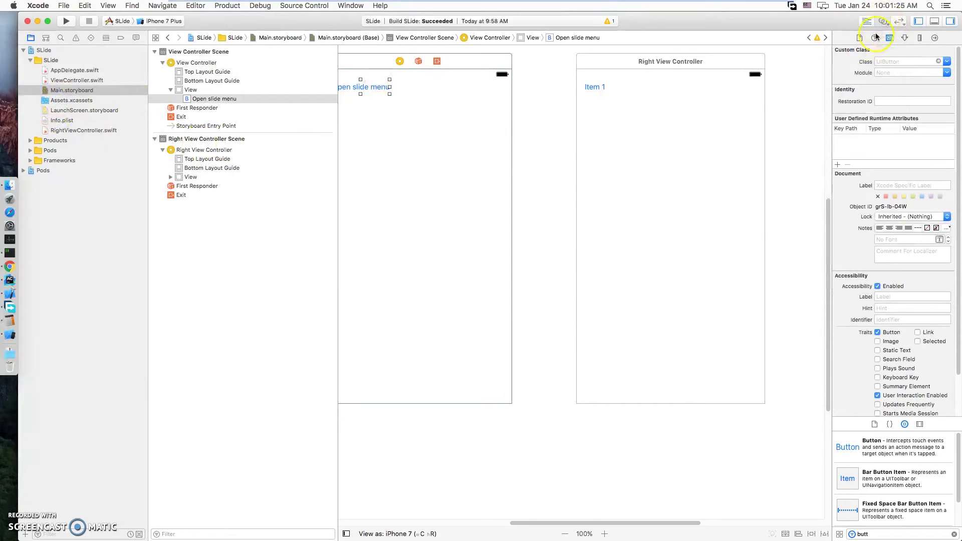
pyautogui.click(884, 20)
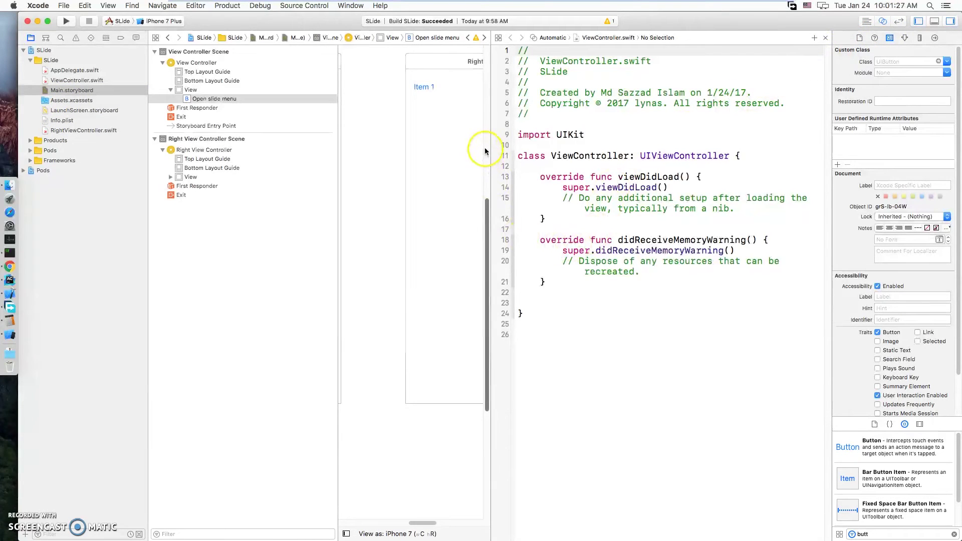
pyautogui.moveTo(424, 523); pyautogui.dragTo(378, 519)
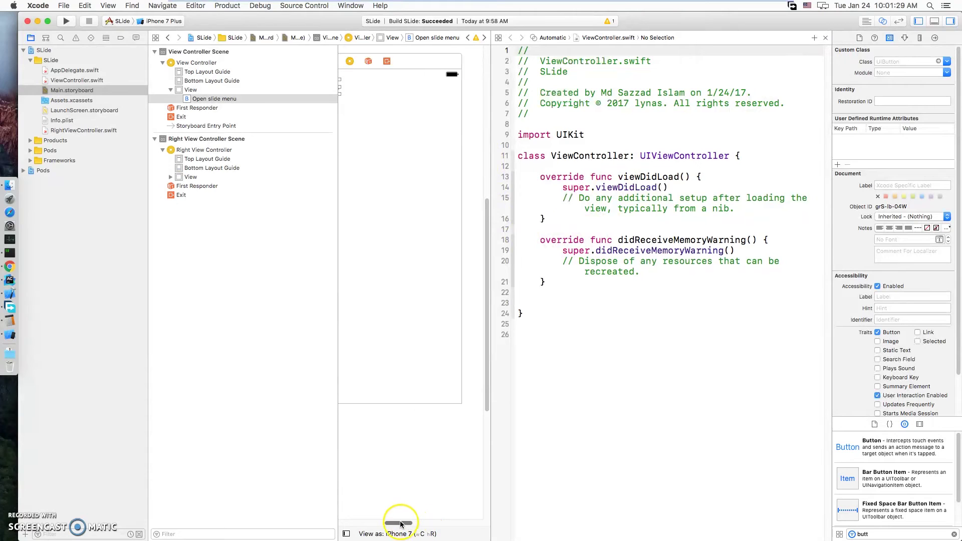
pyautogui.click(767, 156)
pyautogui.press('Return')
pyautogui.press('Return')
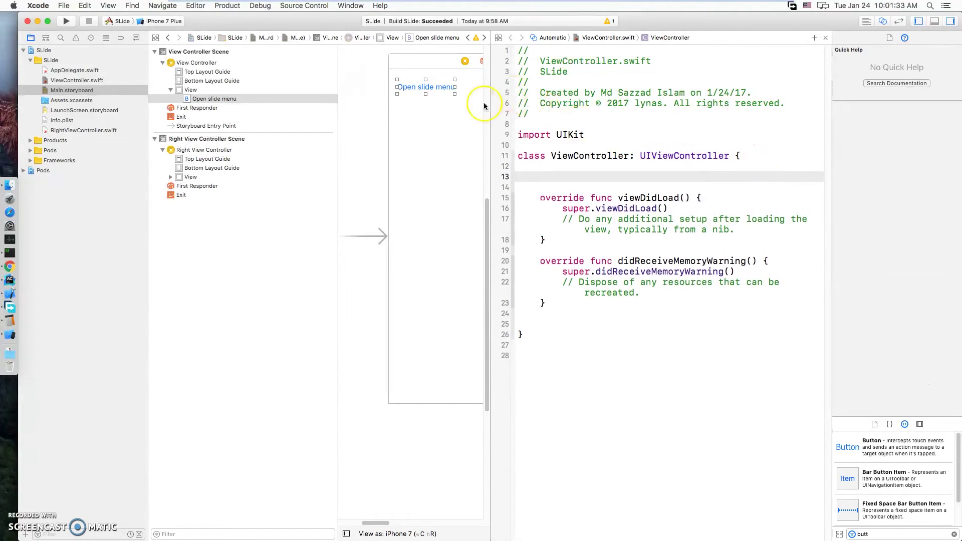
# Connect the button as an openMenu action with a UIButton sender, then show ViewController.swift alone
pyautogui.moveTo(434, 90); pyautogui.dragTo(586, 178)
pyautogui.write('openMenu')
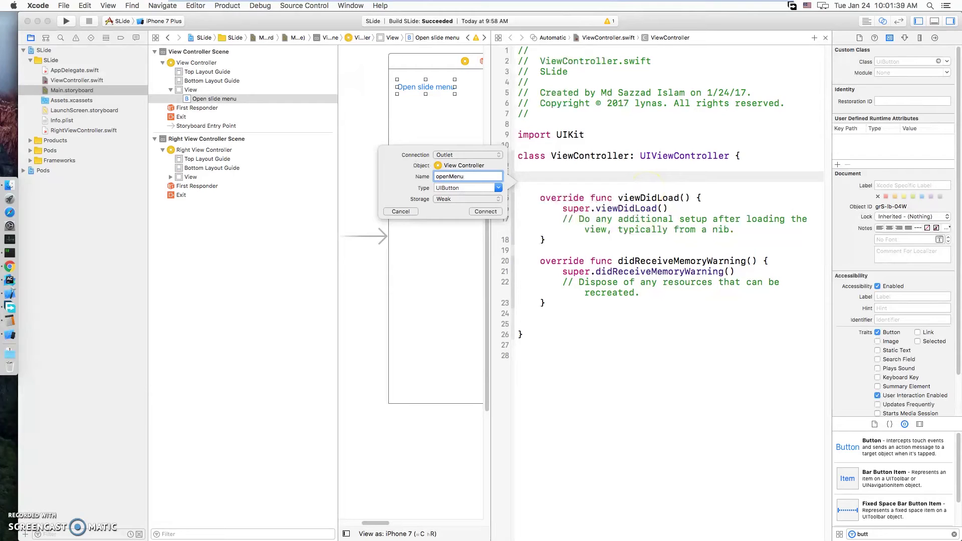
pyautogui.click(466, 154)
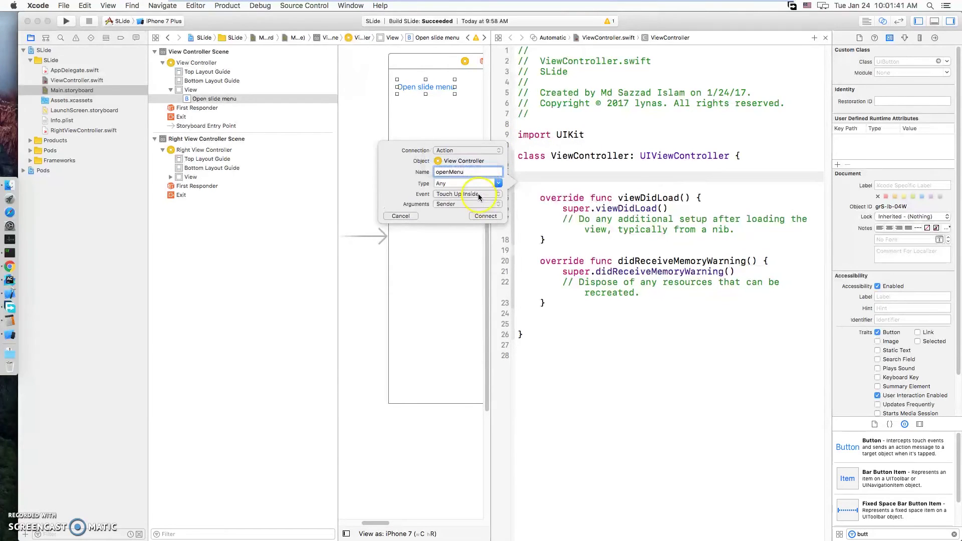
pyautogui.click(497, 184)
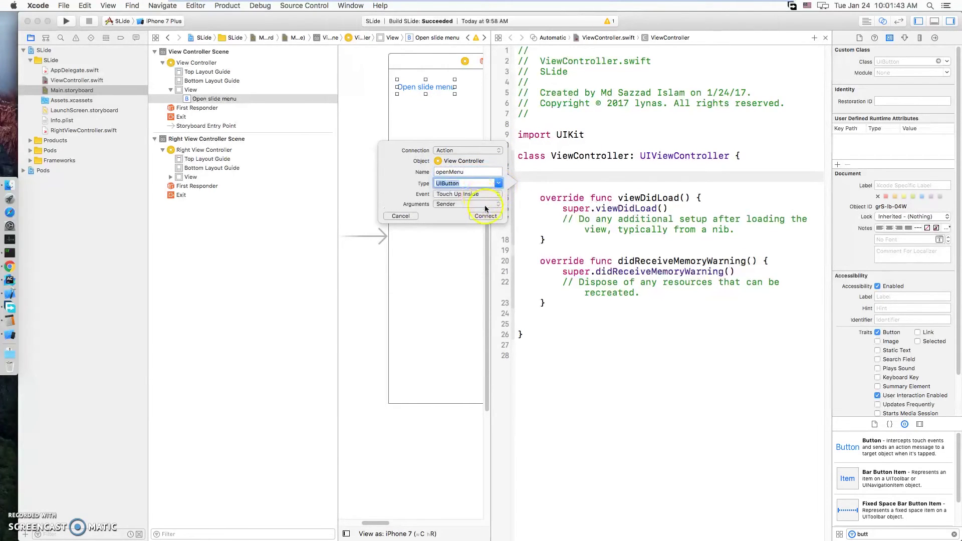
pyautogui.click(488, 217)
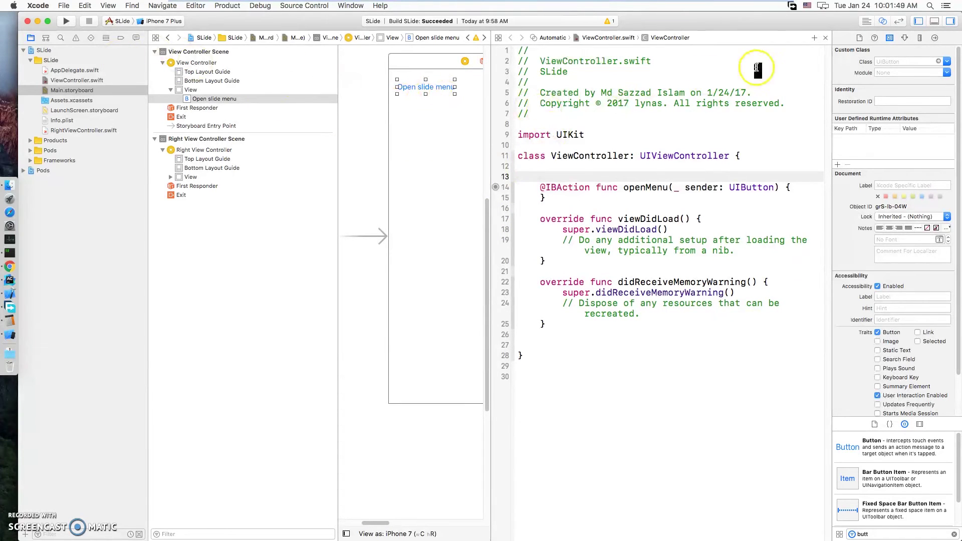
pyautogui.click(867, 20)
pyautogui.click(77, 80)
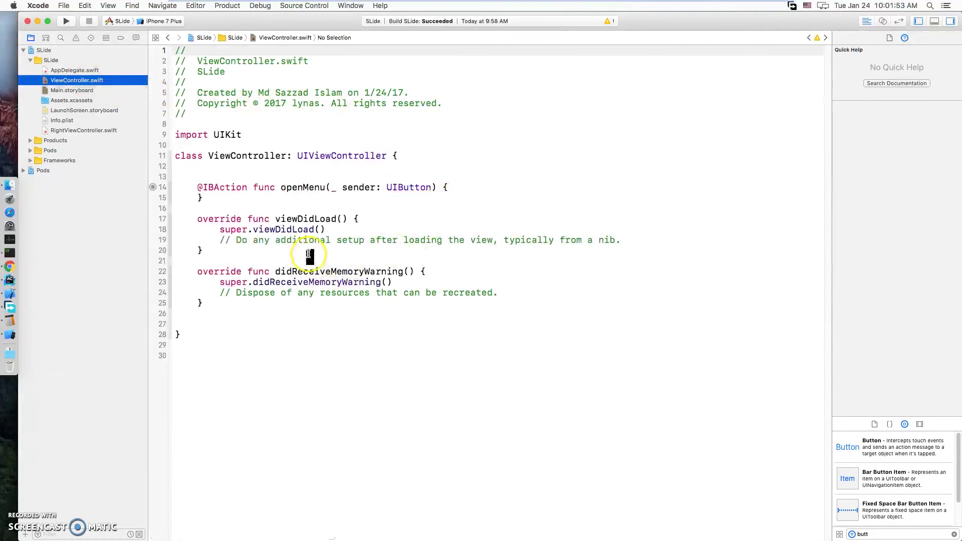
# Add 'import SlideMenuControllerSwift' and change ViewController's superclass to SlideMenuController
pyautogui.click(277, 135)
pyautogui.press('Return')
pyautogui.write('im')
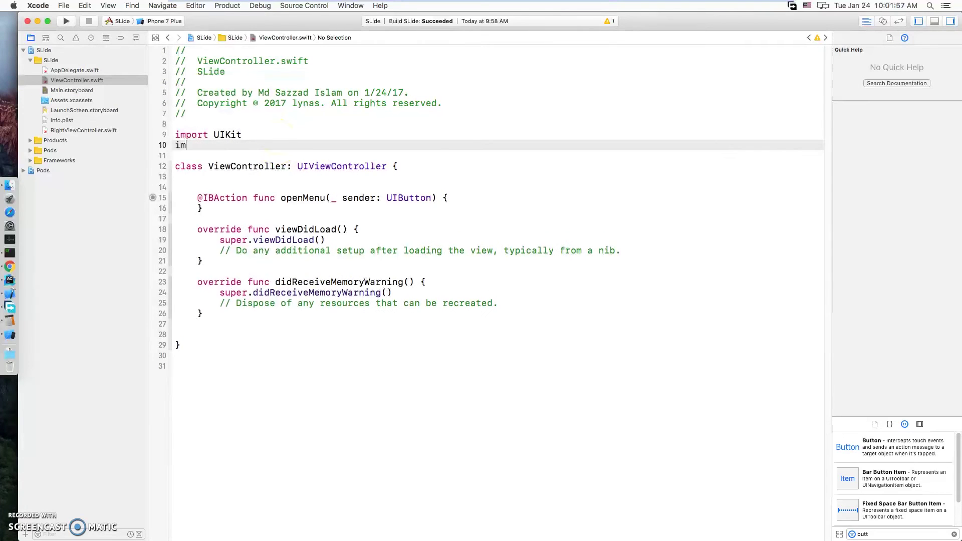
pyautogui.write('p')
pyautogui.press('Tab')
pyautogui.write('Sl')
pyautogui.press('Return')
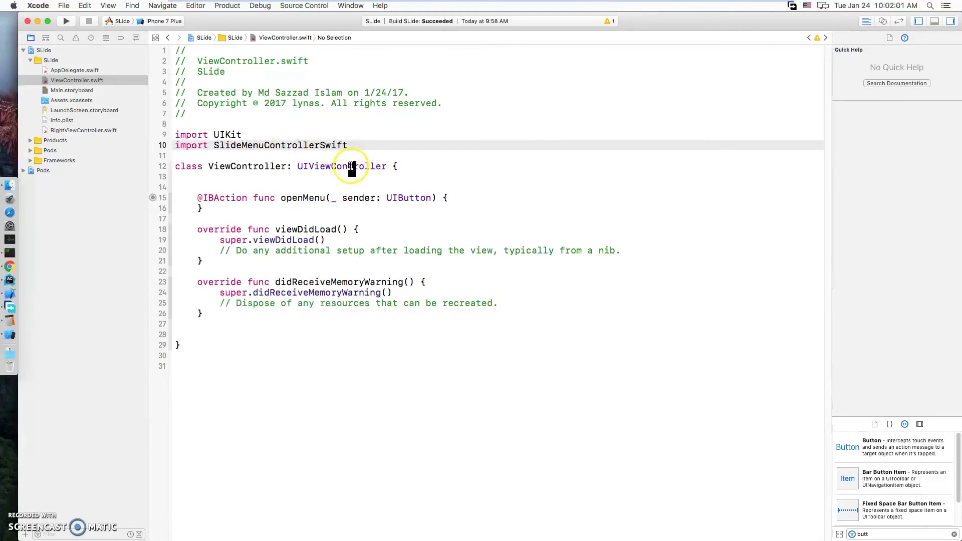
pyautogui.doubleClick(346, 167)
pyautogui.write('Sl')
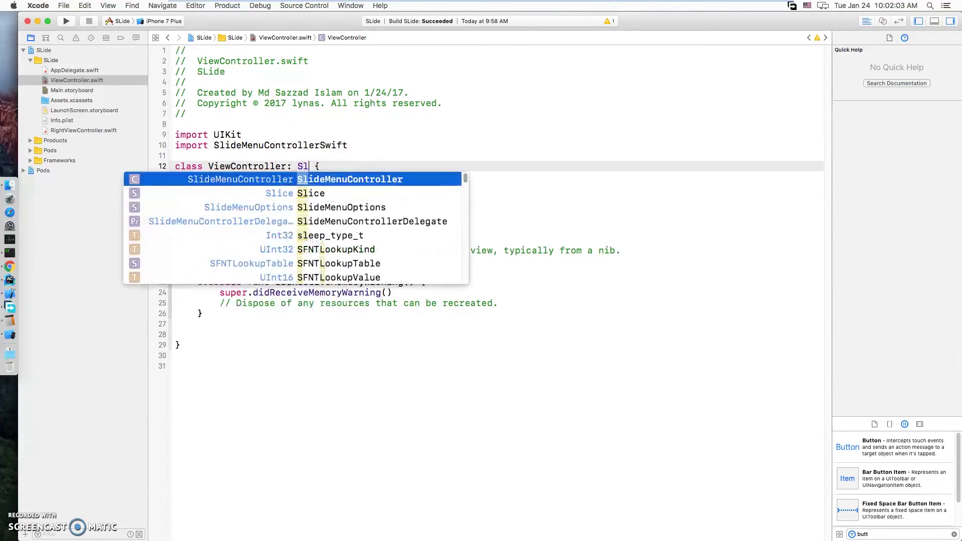
pyautogui.write('i')
pyautogui.press('Return')
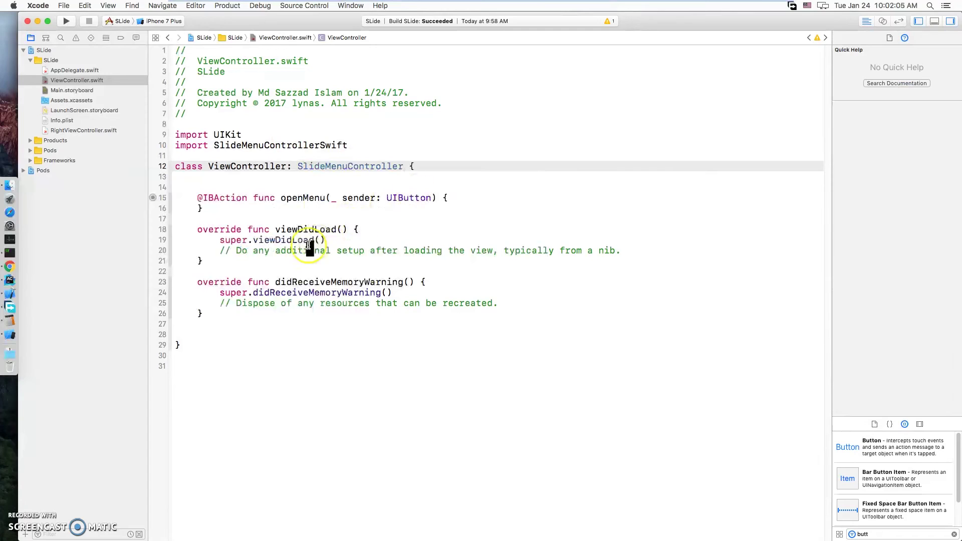
# Replace viewDidLoad's setup comment with self.storyboard?.instantiateViewController(withIdentifier: "")
pyautogui.click(220, 250)
pyautogui.hotkey('shift', 'End')
pyautogui.press('BackSpace')
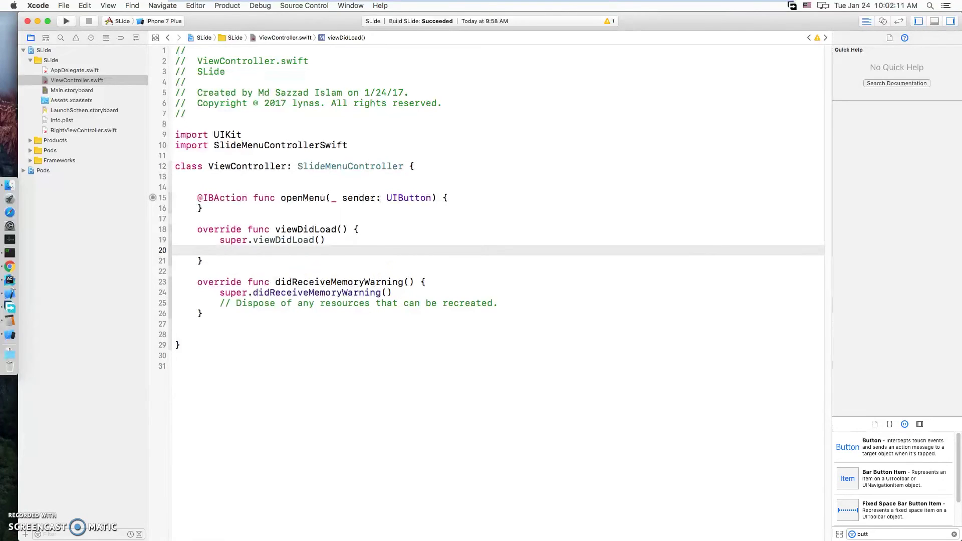
pyautogui.write('let rvc = s')
pyautogui.write('elf.s')
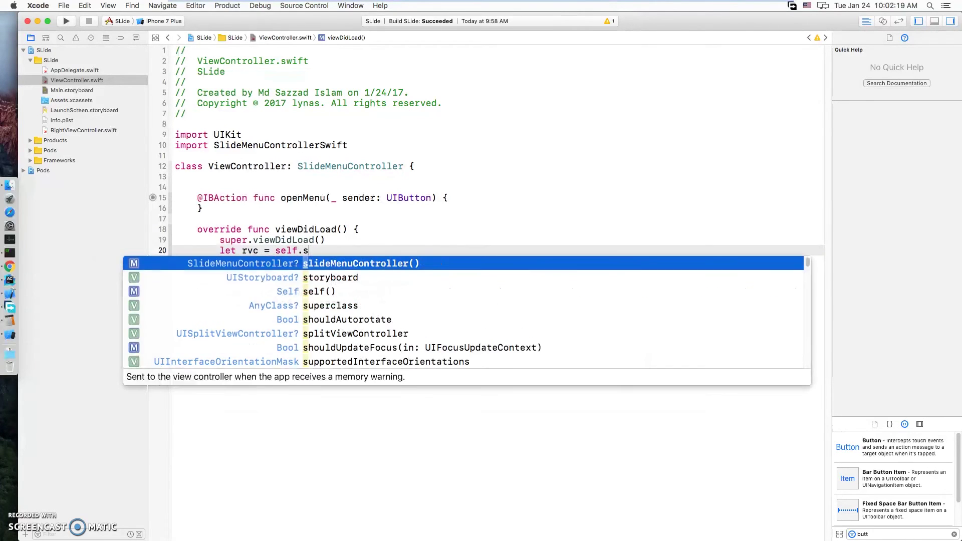
pyautogui.write('t')
pyautogui.press('Tab')
pyautogui.write('.')
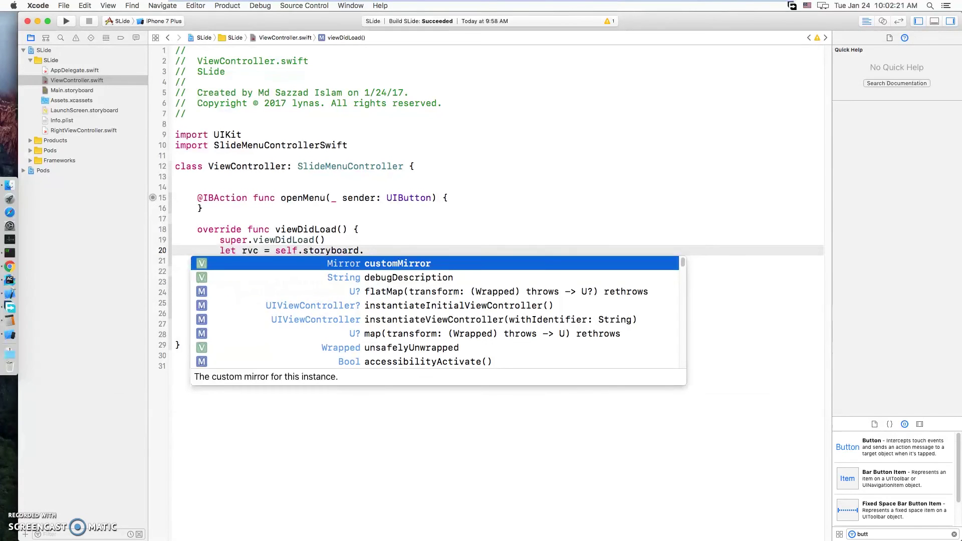
pyautogui.write('ins')
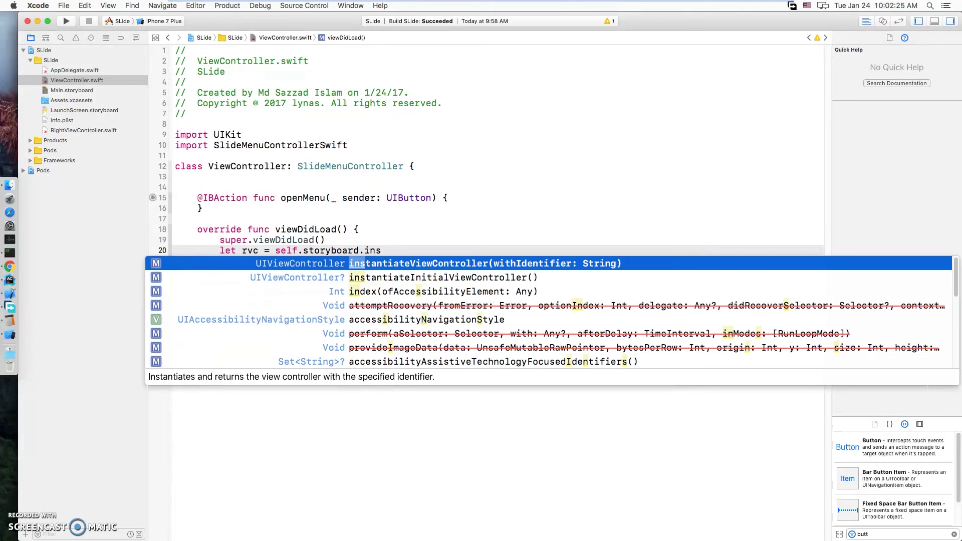
pyautogui.write('vi')
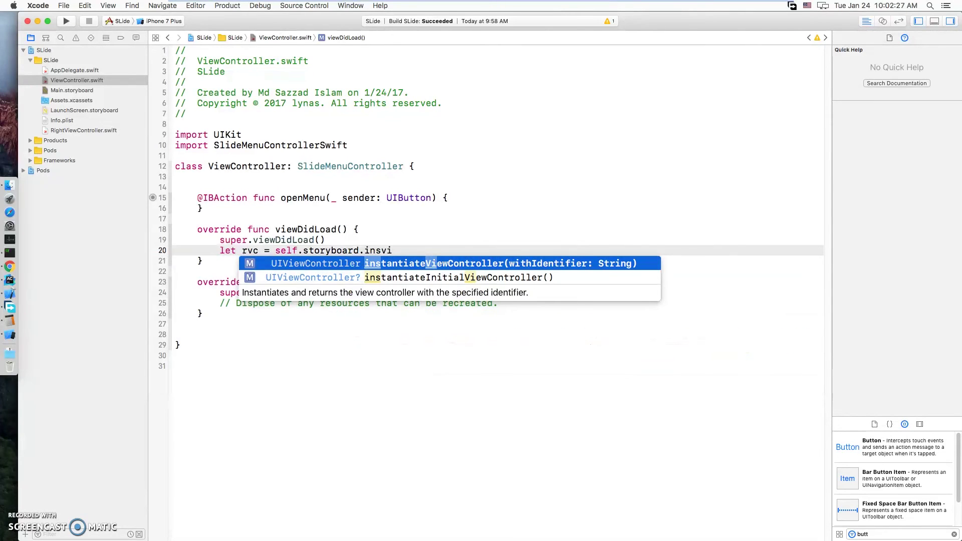
pyautogui.press('Return')
pyautogui.write('"')
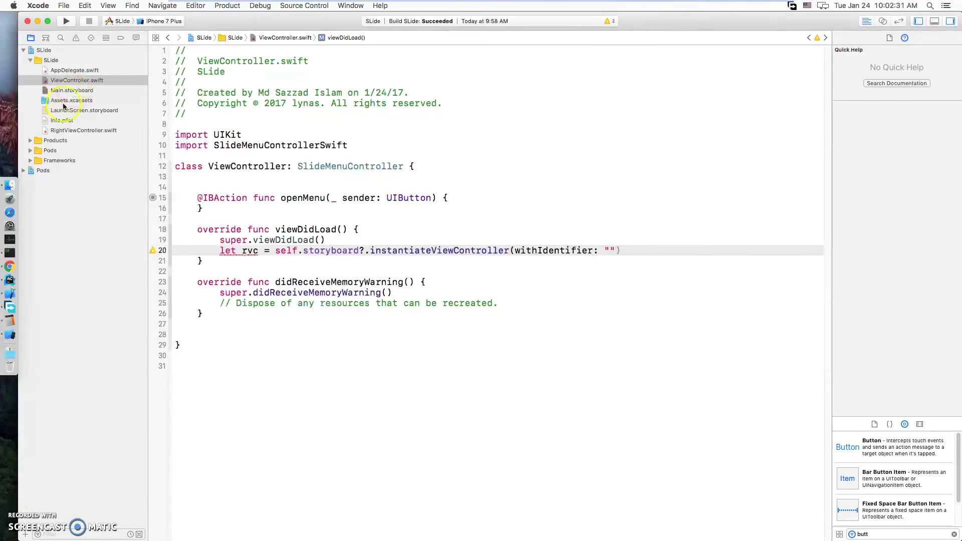
# Copy the RightViewController storyboard ID from the Right View Controller scene, then return to ViewController.swift
pyautogui.click(71, 90)
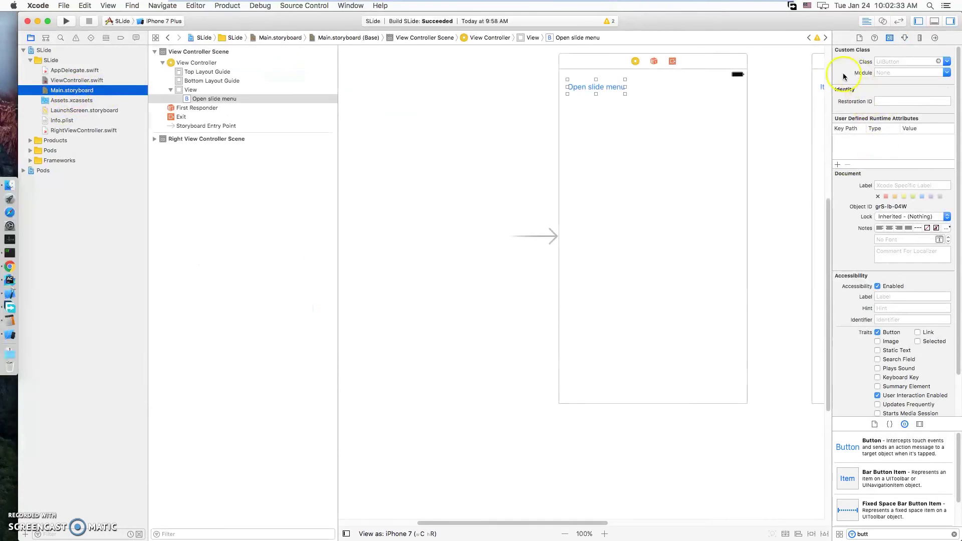
pyautogui.click(564, 534)
pyautogui.click(804, 122)
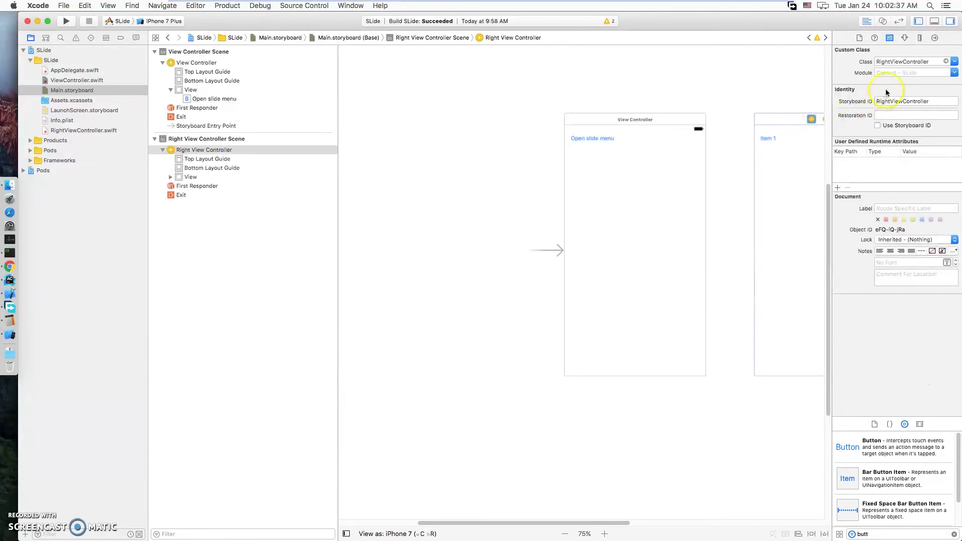
pyautogui.doubleClick(914, 101)
pyautogui.press('super+c')
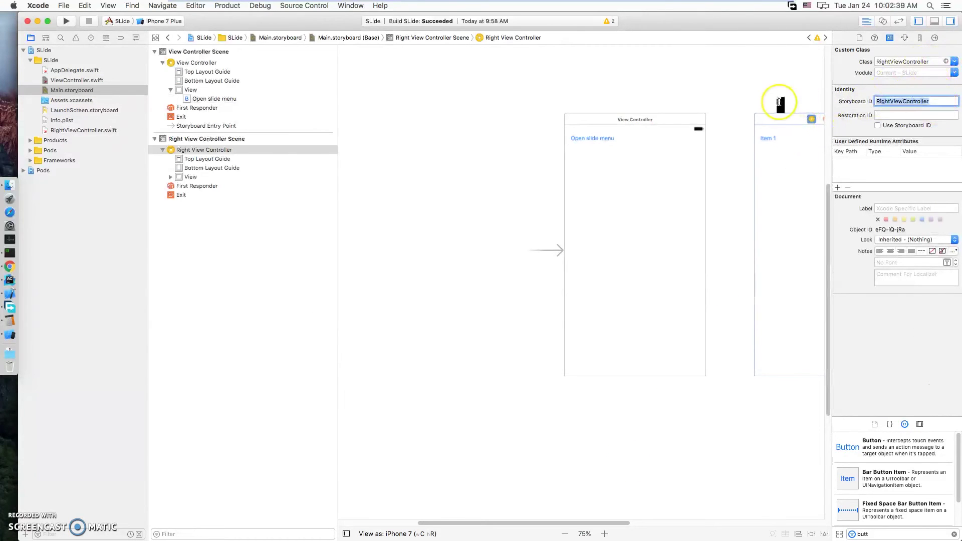
pyautogui.click(77, 80)
# Paste RightViewController as the identifier, cast the result as! RightViewController, and add a new line
pyautogui.click(609, 250)
pyautogui.press('super+v')
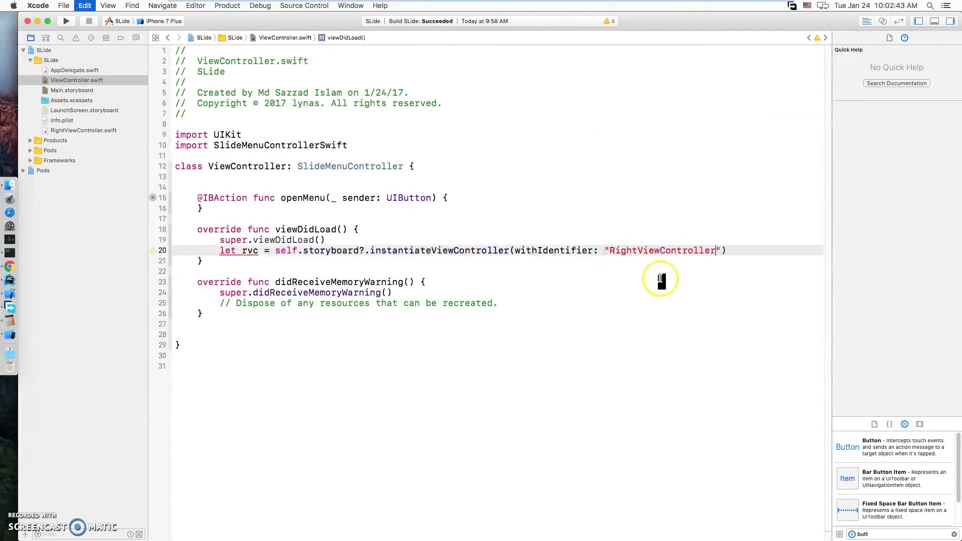
pyautogui.click(738, 251)
pyautogui.write('as!')
pyautogui.press('super+v')
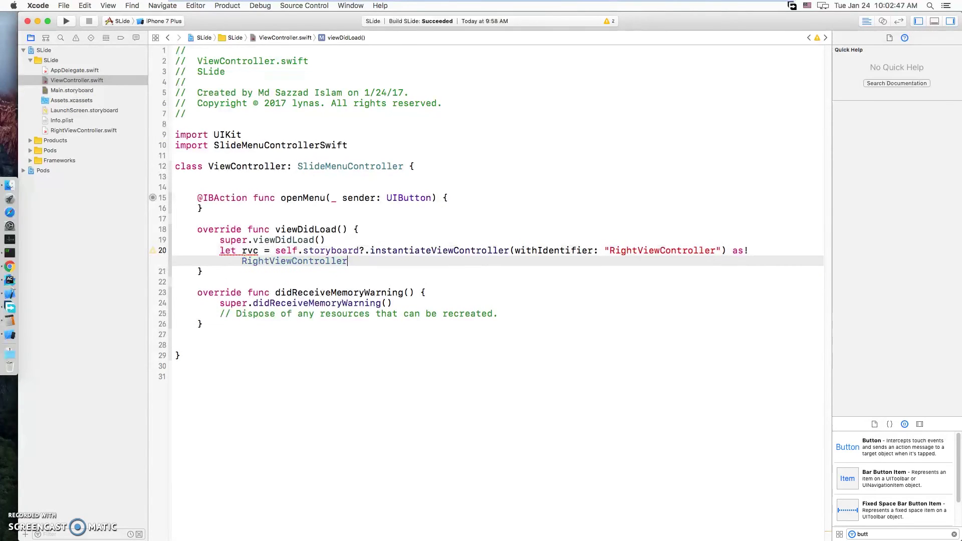
pyautogui.click(953, 25)
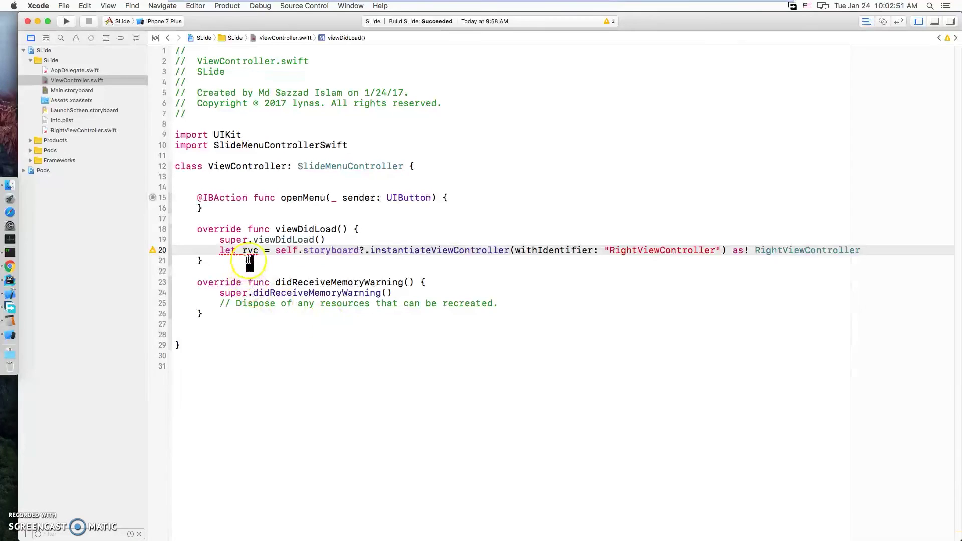
pyautogui.click(863, 250)
pyautogui.press('Return')
pyautogui.write('elf.')
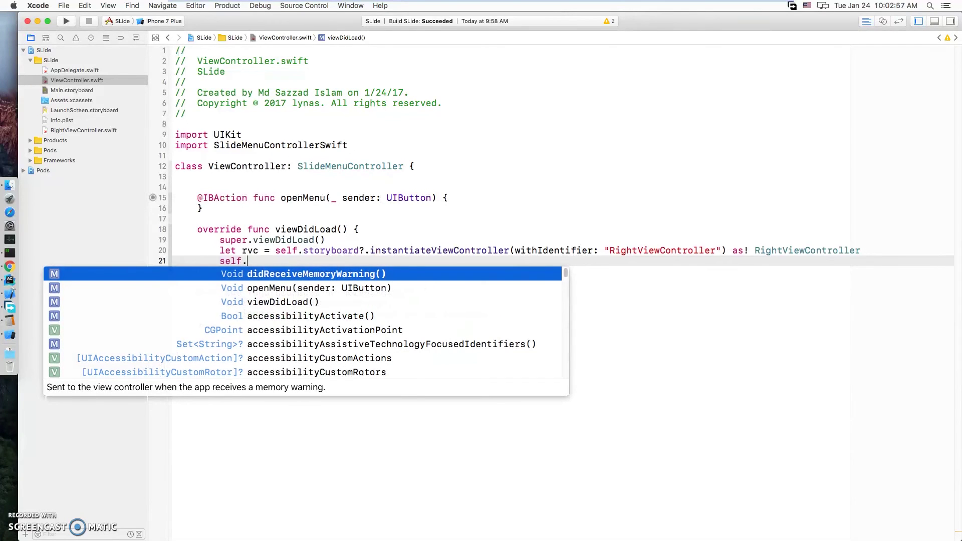
pyautogui.write('sl')
# Assign rvc to slideMenuController()?.rightViewController
pyautogui.press('Return')
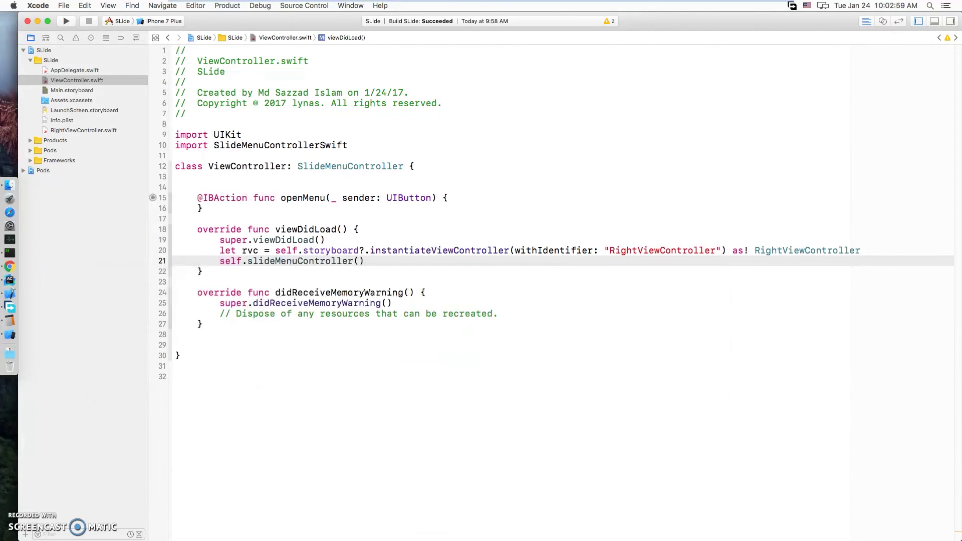
pyautogui.write('.a')
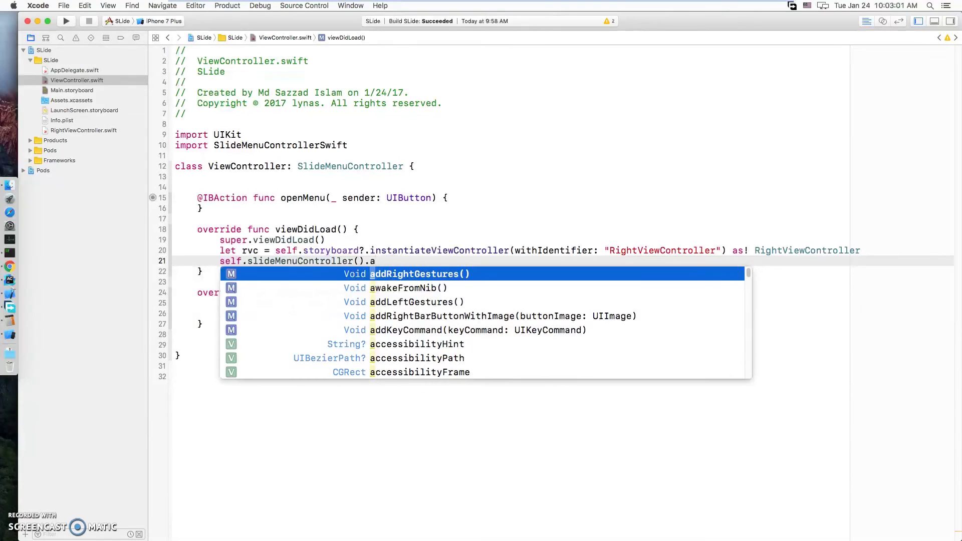
pyautogui.press('BackSpace')
pyautogui.write('riog')
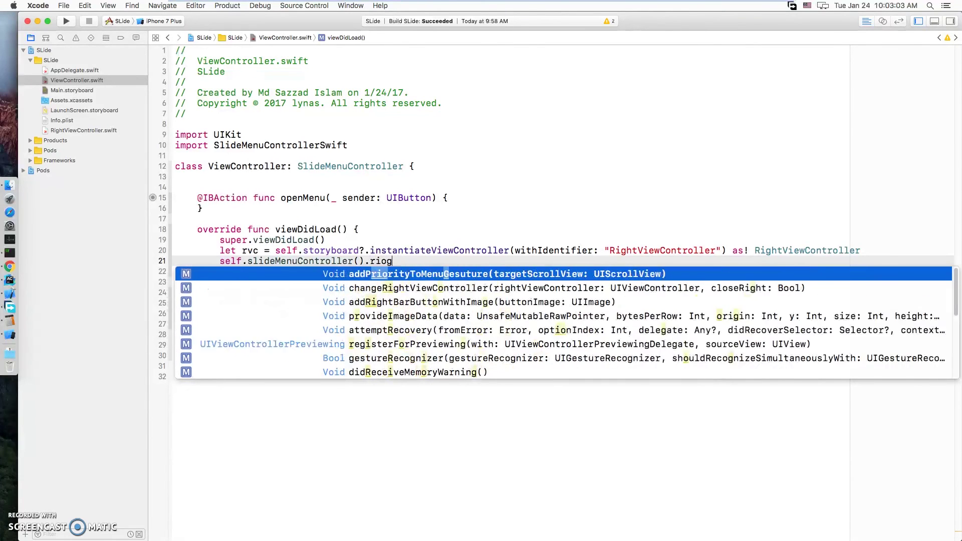
pyautogui.press('BackSpace')
pyautogui.press('BackSpace')
pyautogui.press('Return')
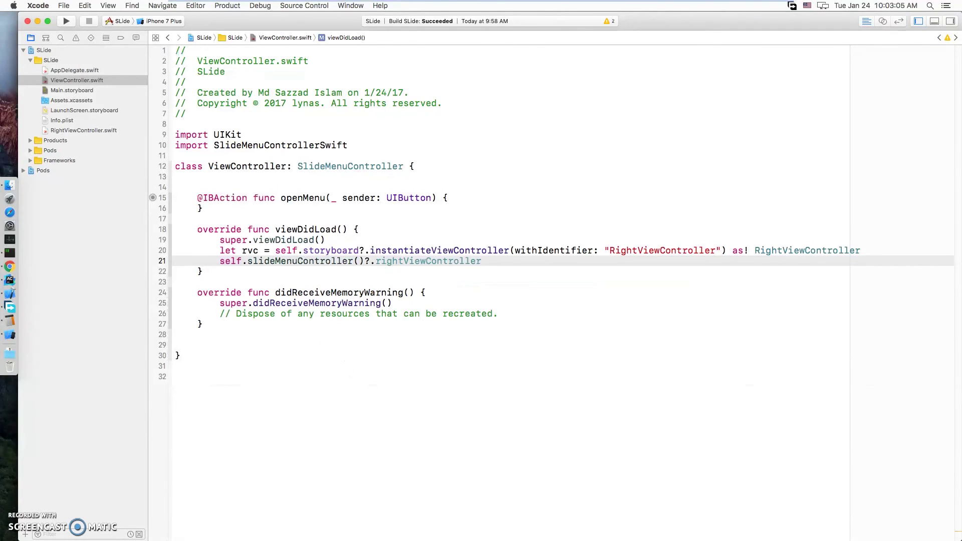
pyautogui.write(' = rvc')
pyautogui.press('Return')
pyautogui.press('Return')
pyautogui.write('s')
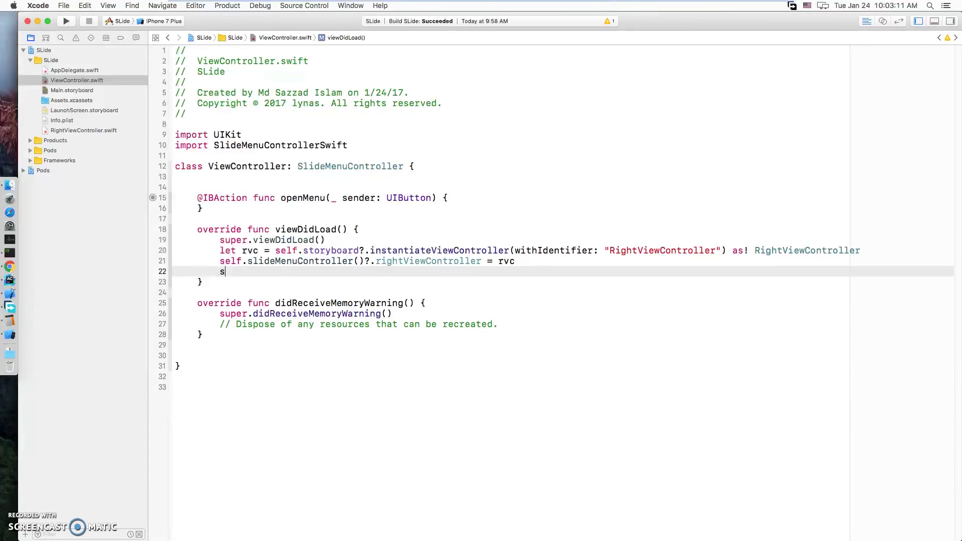
pyautogui.write('elf.sli')
# Add a slideMenuController()?.addRightGestures() call
pyautogui.press('Return')
pyautogui.write('.')
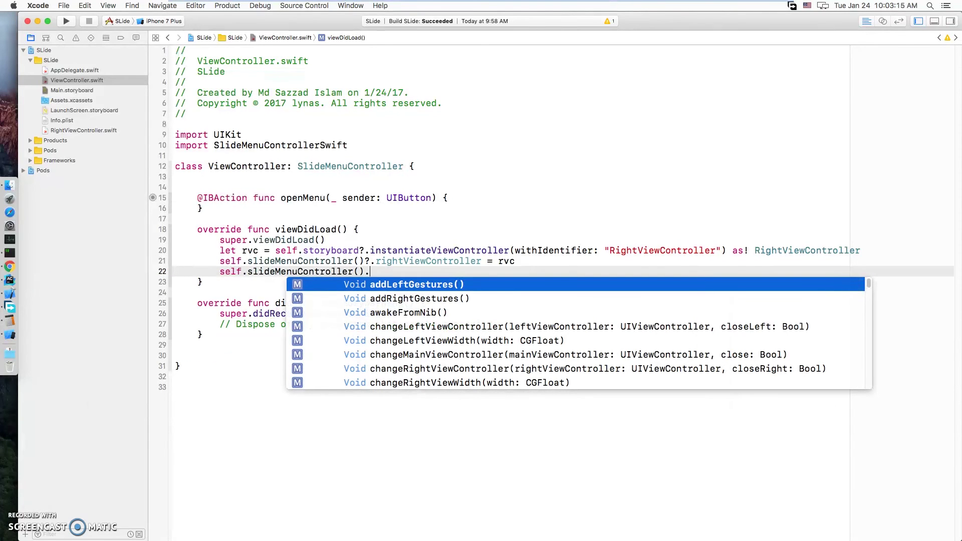
pyautogui.press('Down')
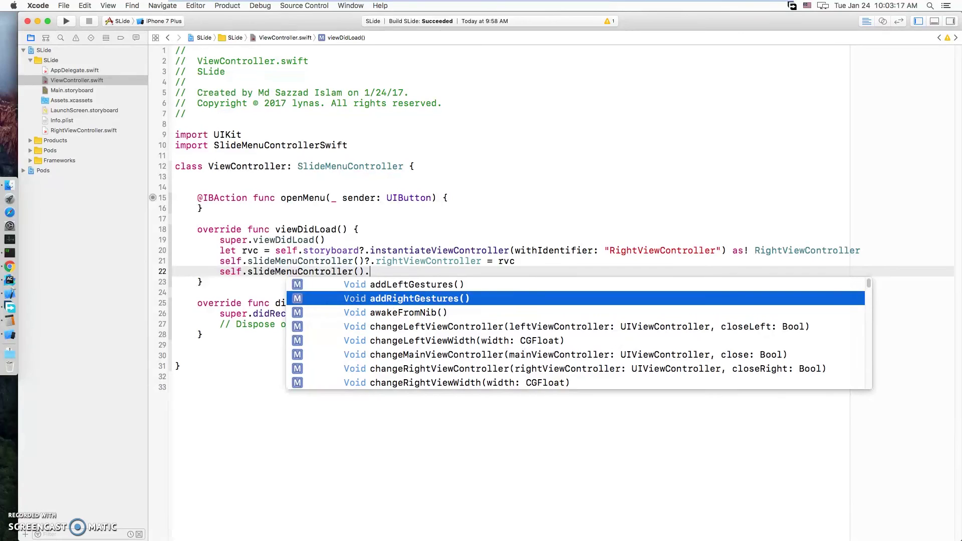
pyautogui.press('Return')
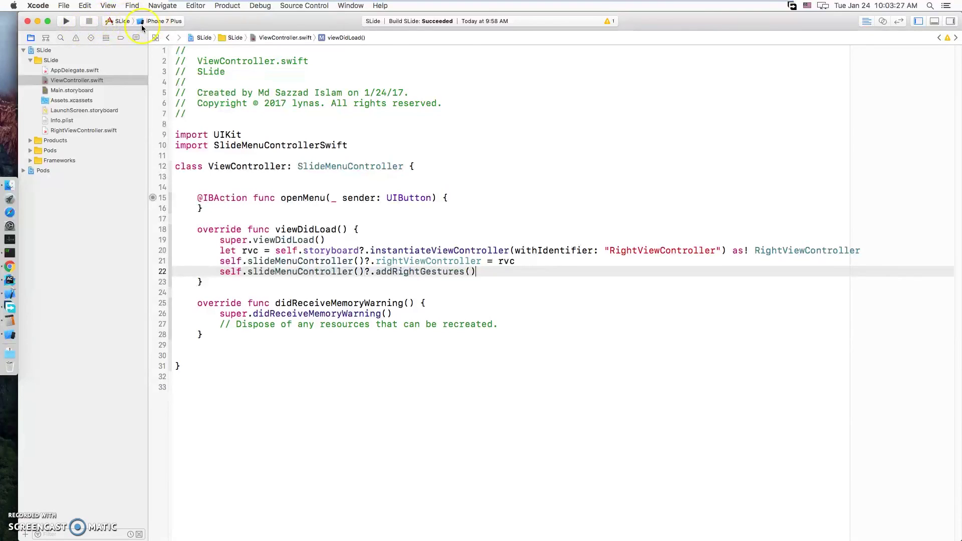
# Build and run SLide on the iPhone 5 simulator
pyautogui.click(158, 21)
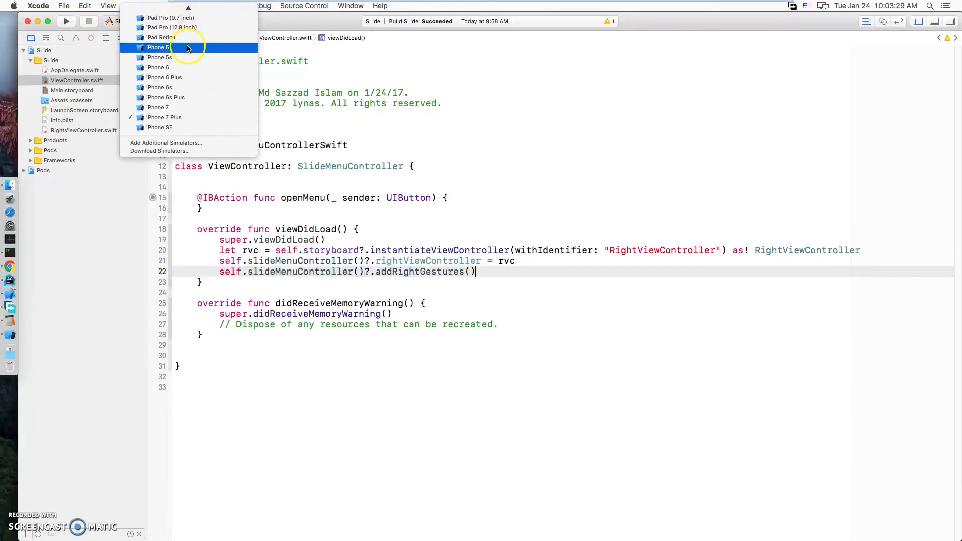
pyautogui.click(189, 47)
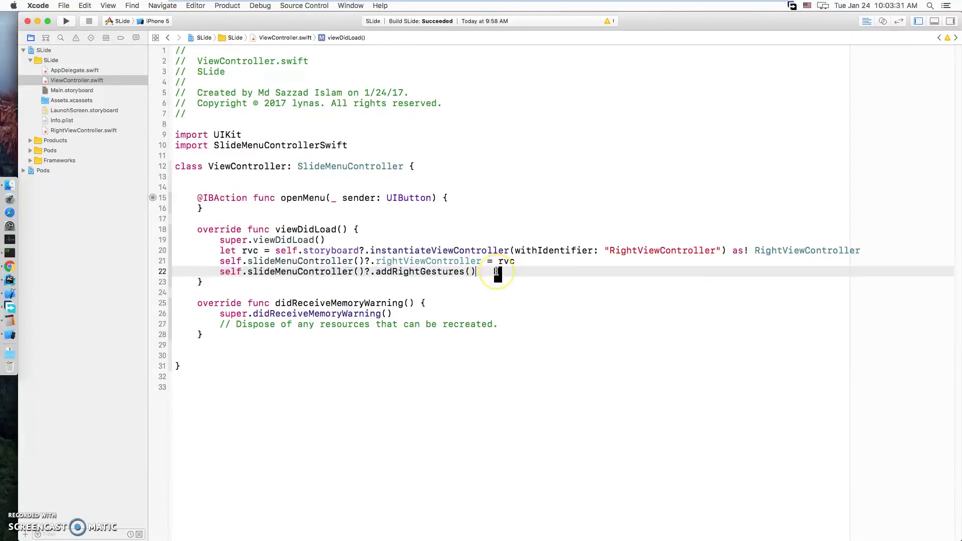
pyautogui.press('super+r')
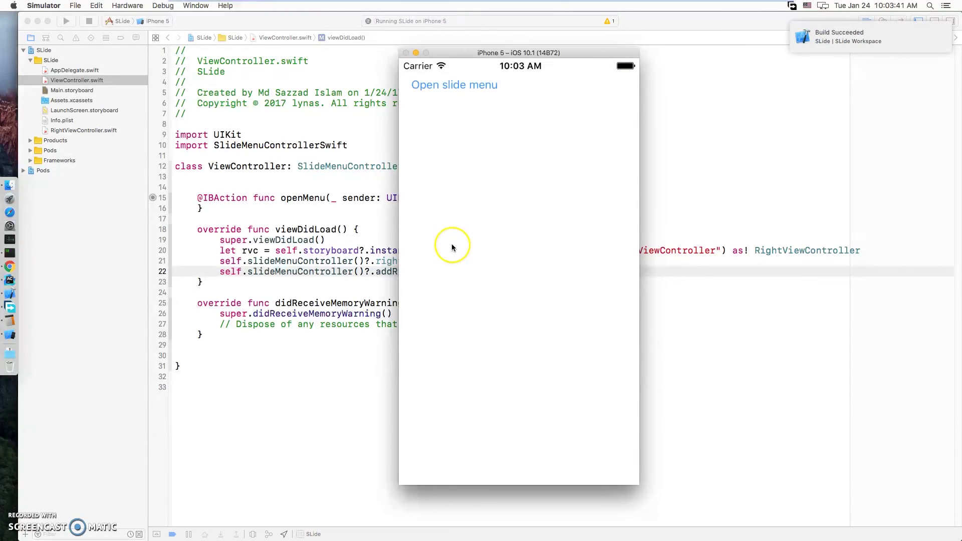
# Swipe the Item 1 right menu open and closed in Simulator, then return to Xcode
pyautogui.moveTo(636, 158); pyautogui.dragTo(471, 161)
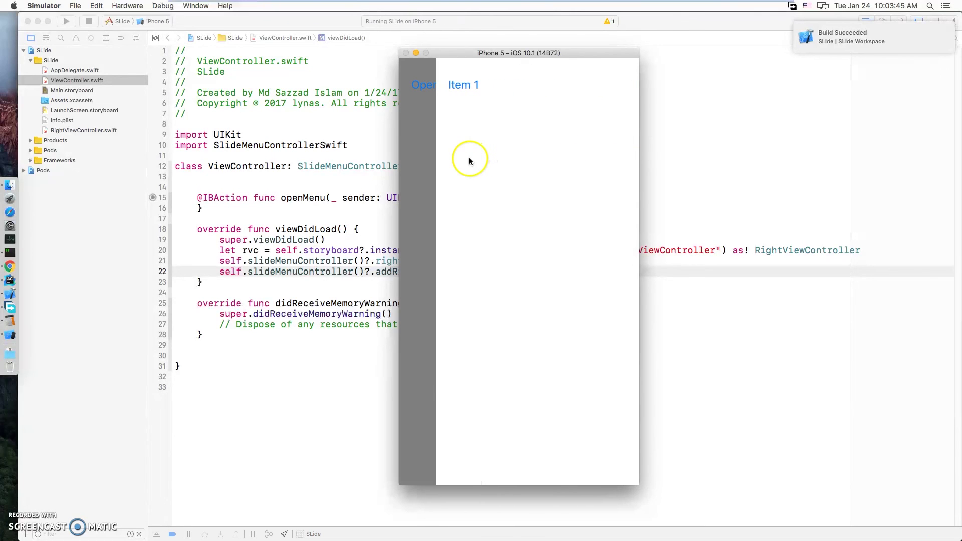
pyautogui.moveTo(434, 162); pyautogui.dragTo(653, 181)
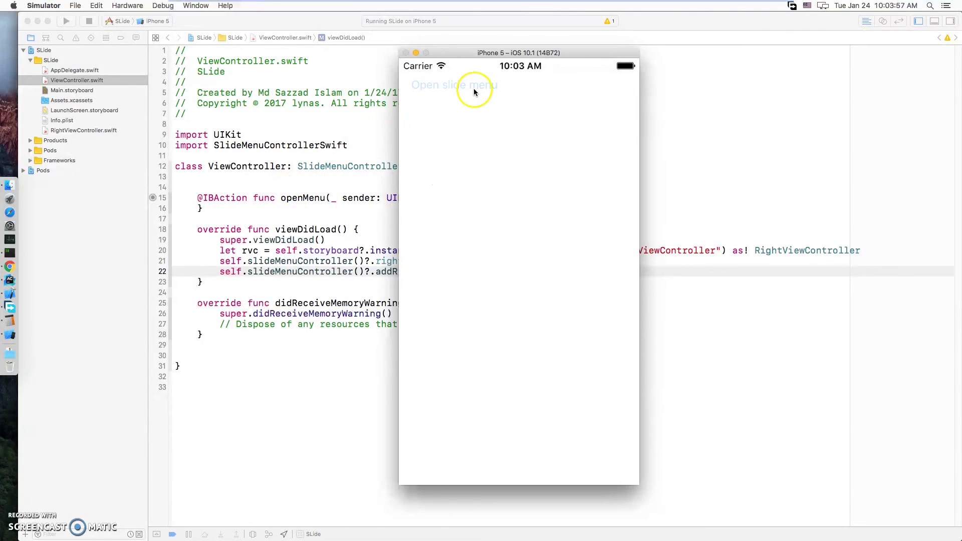
pyautogui.click(294, 204)
# Add self.slideMenuController()?.openRight() to openMenu and rebuild and run the app
pyautogui.click(466, 198)
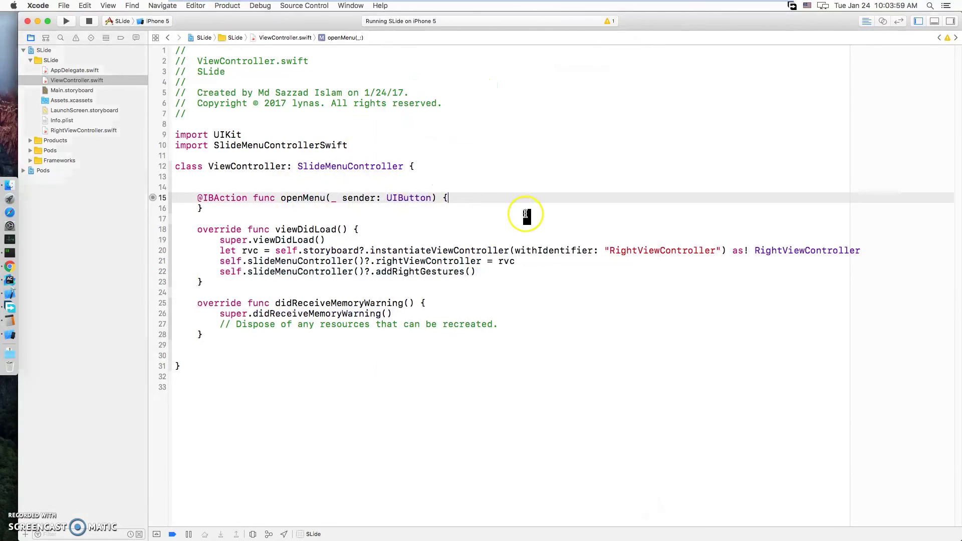
pyautogui.press('Return')
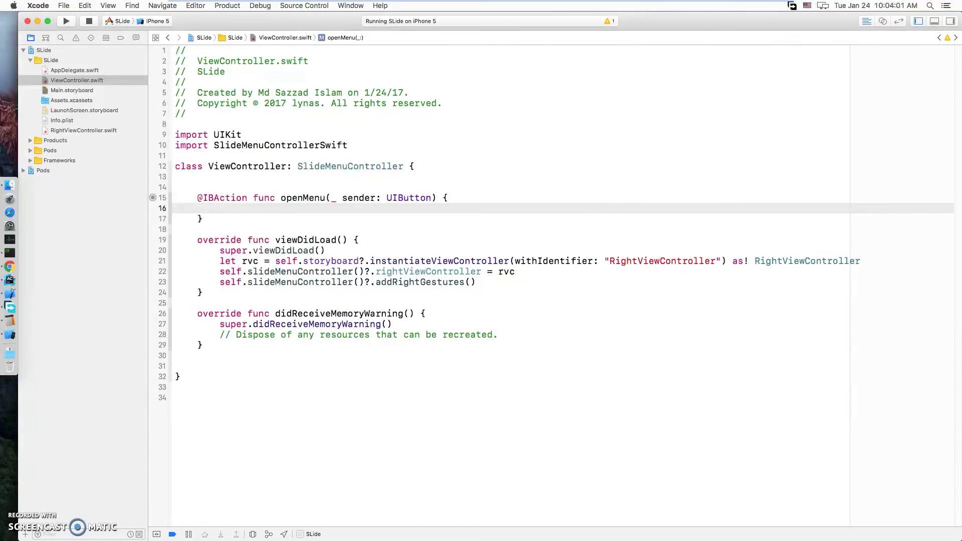
pyautogui.write('self.')
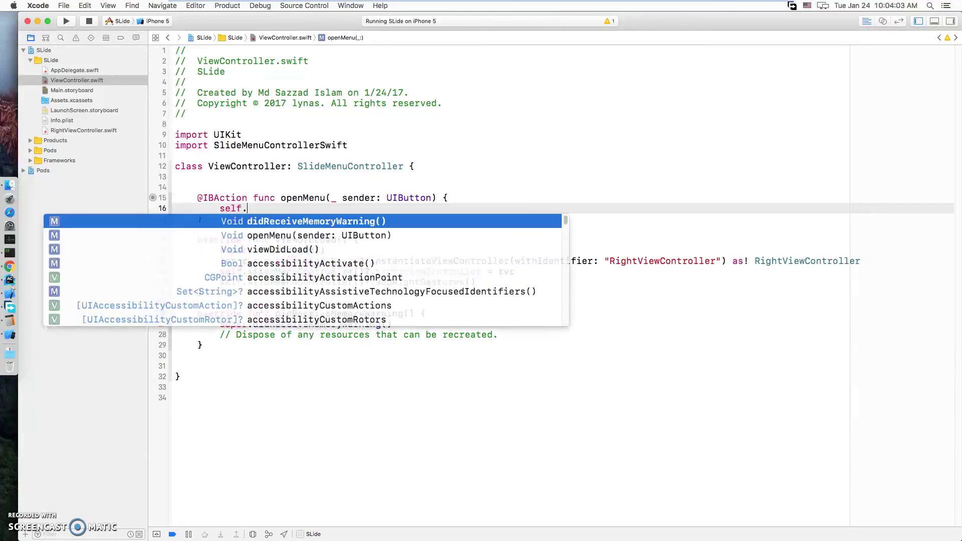
pyautogui.write('sl')
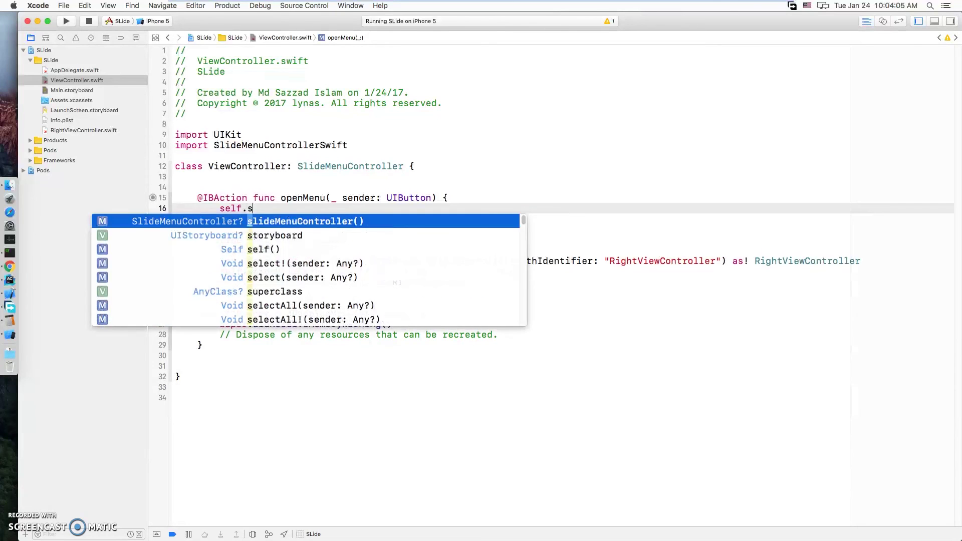
pyautogui.press('Return')
pyautogui.write('.')
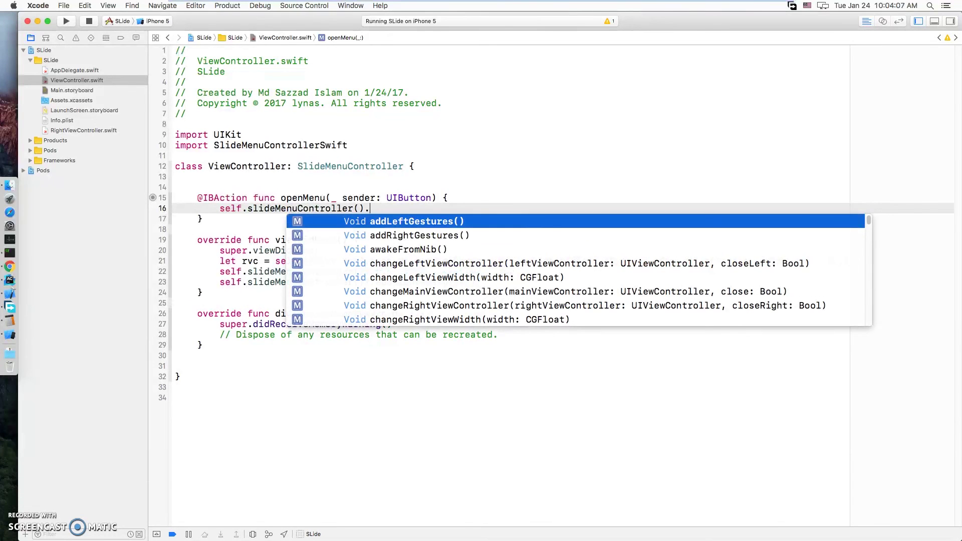
pyautogui.write('ope')
pyautogui.press('Return')
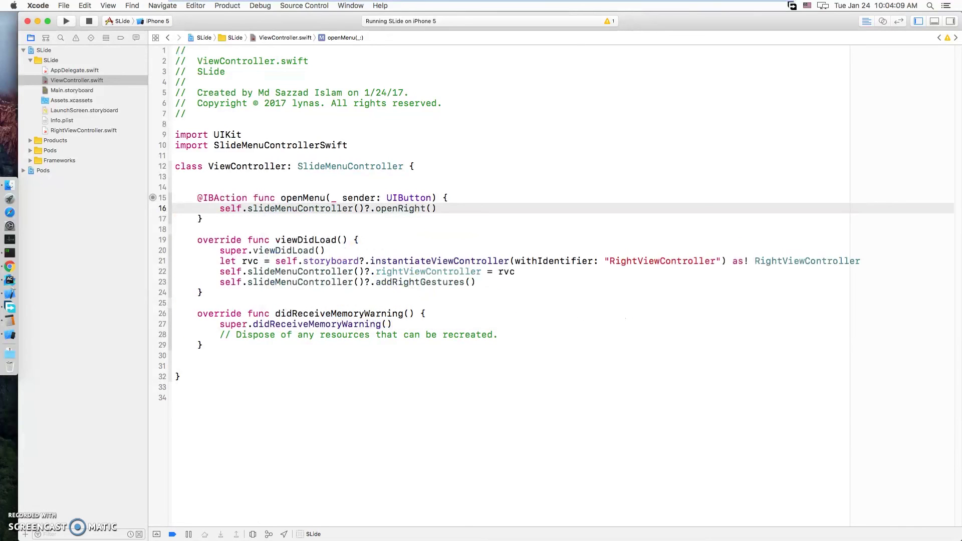
pyautogui.press('super+r')
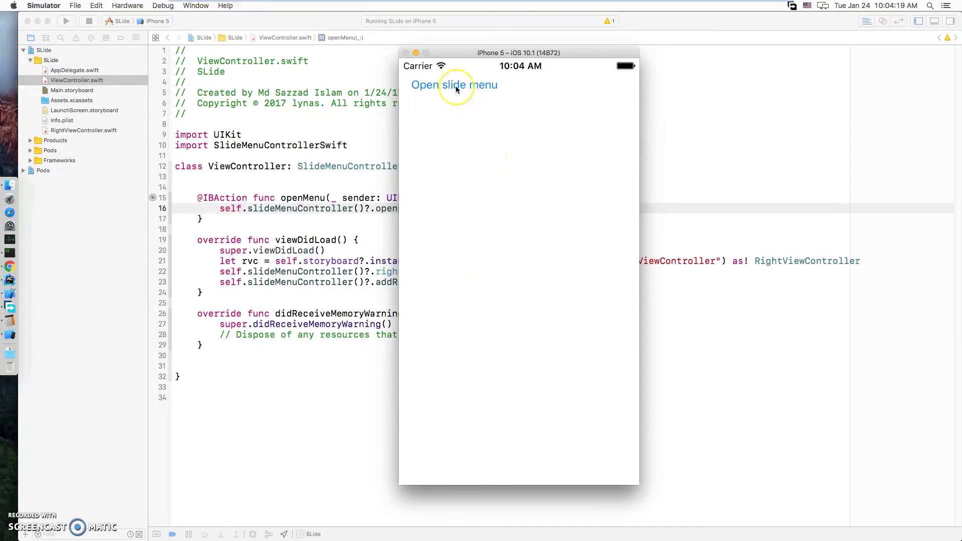
# Tap Open slide menu to show the Item 1 menu, then tap outside it to close
pyautogui.click(456, 86)
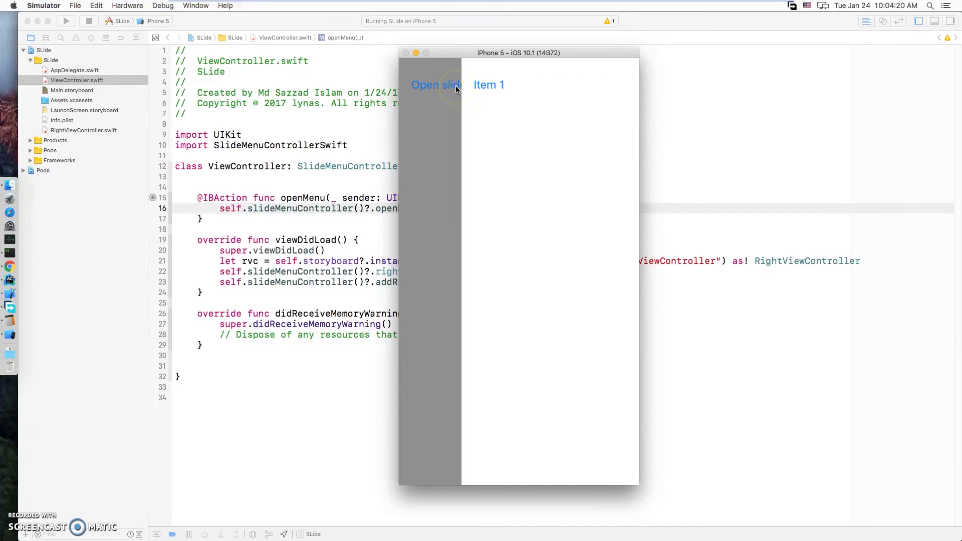
pyautogui.click(429, 141)
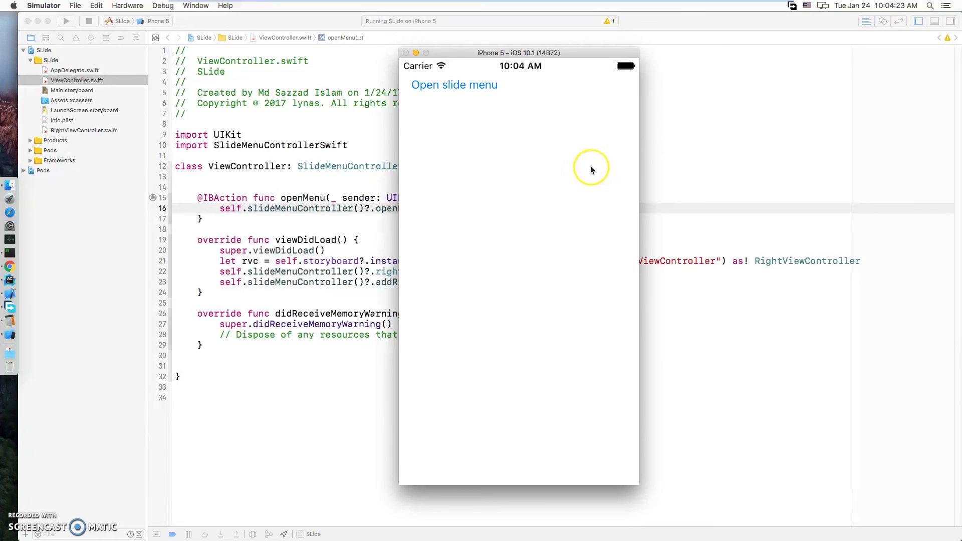